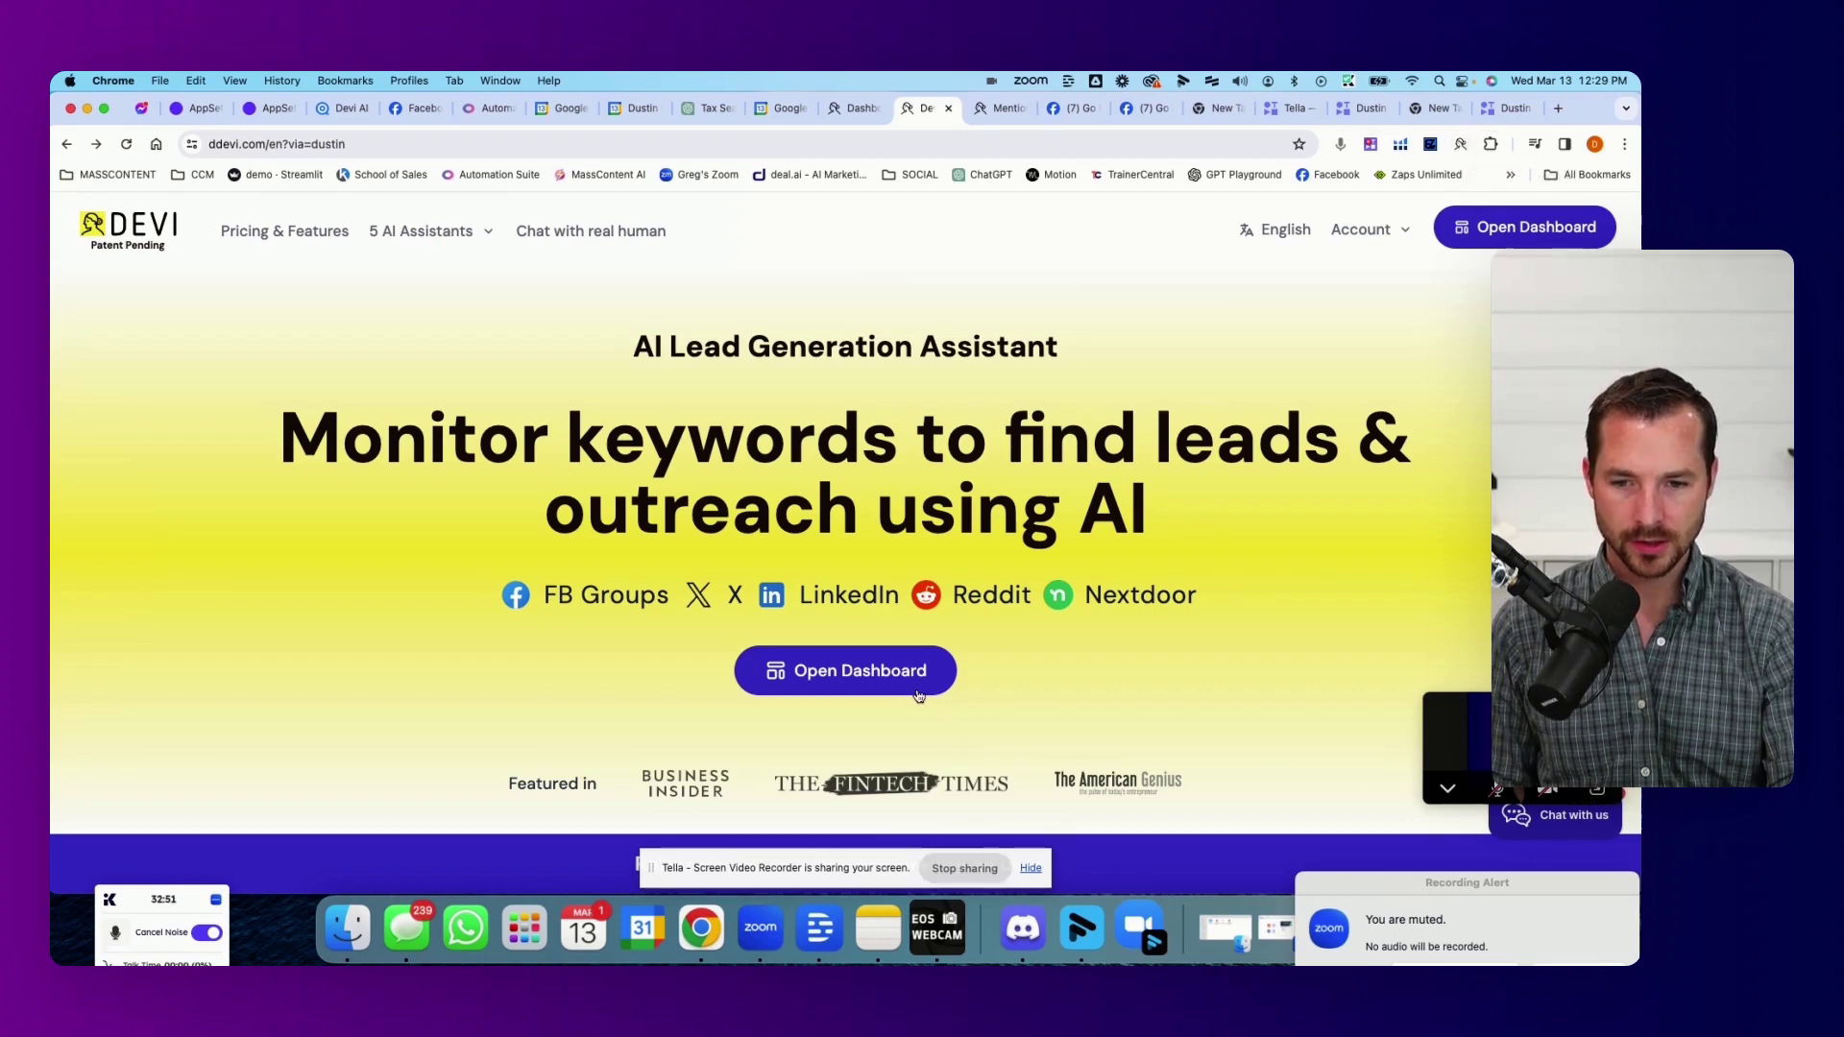
- Open the Devi dashboard and look over its lead counts, outreach stats and daily leads chart
left_click(947, 688)
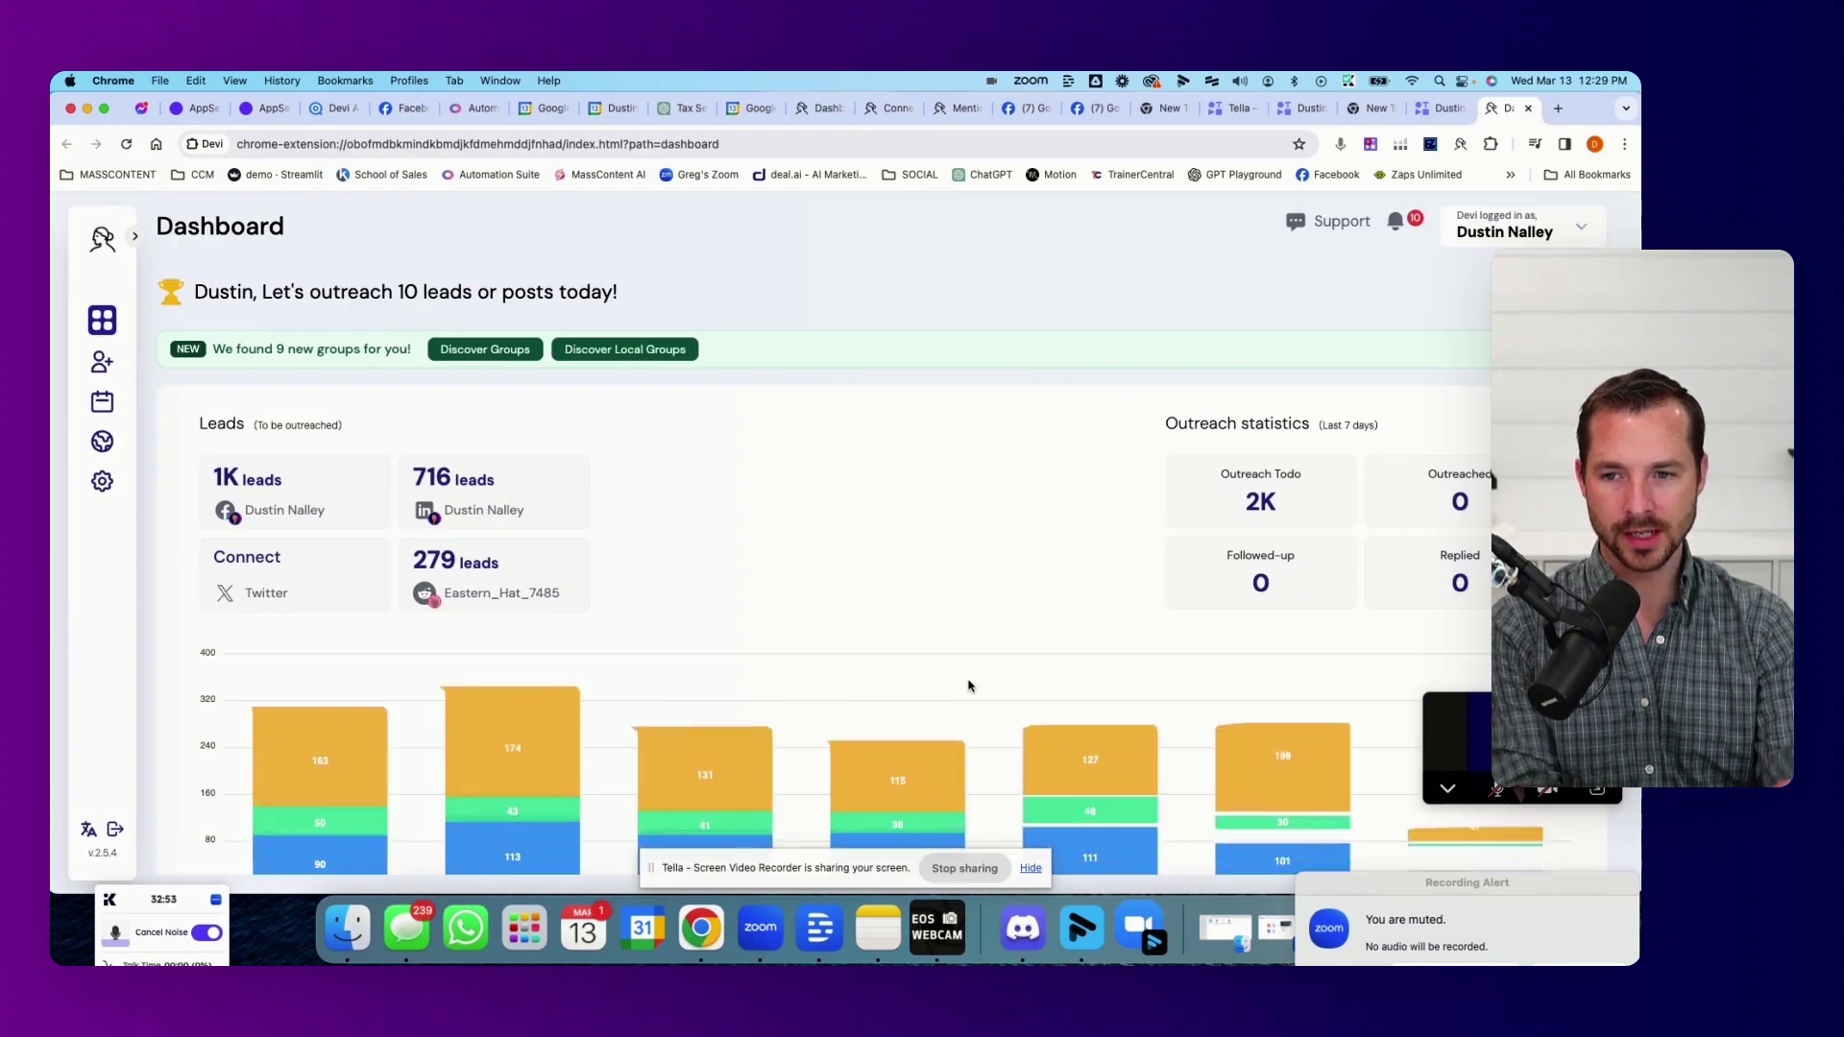
scroll(808, 529, "down", 1)
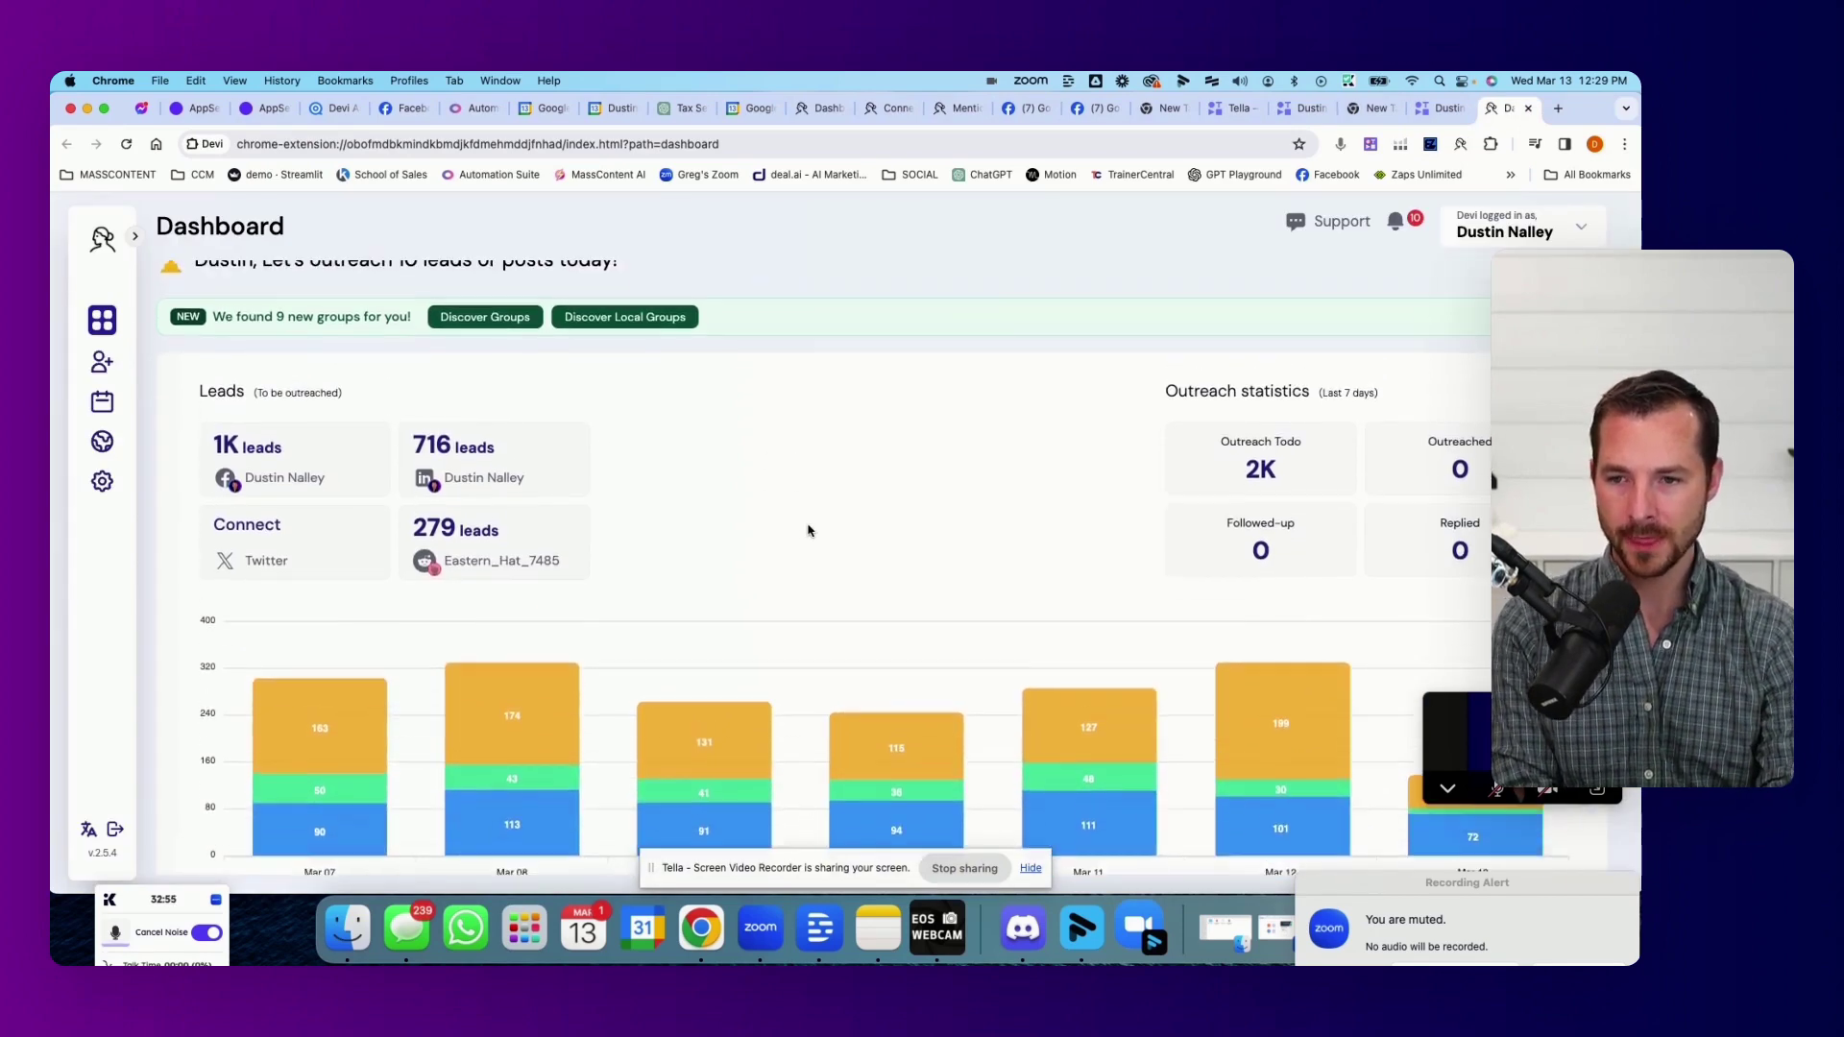
scroll(809, 529, "up", 1)
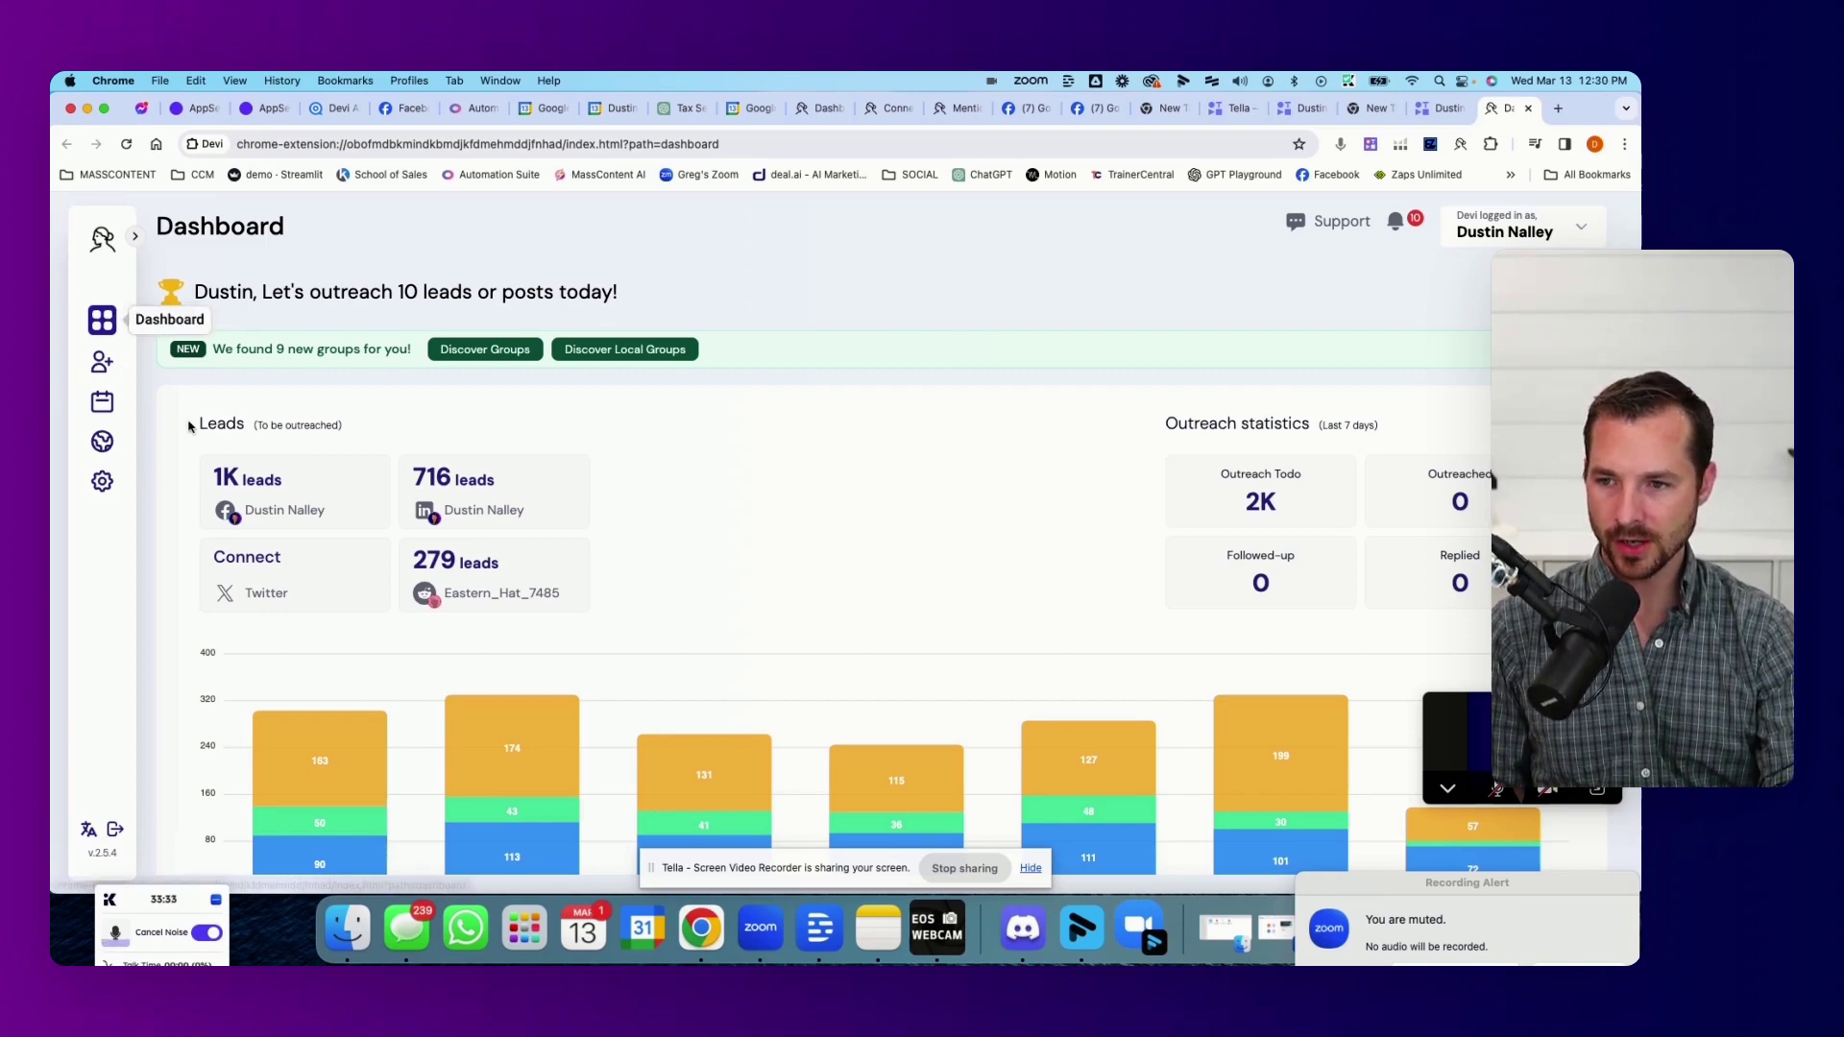
- Review the 16 tracked lead keywords, then return to the FB Groups leads feed
left_click(345, 507)
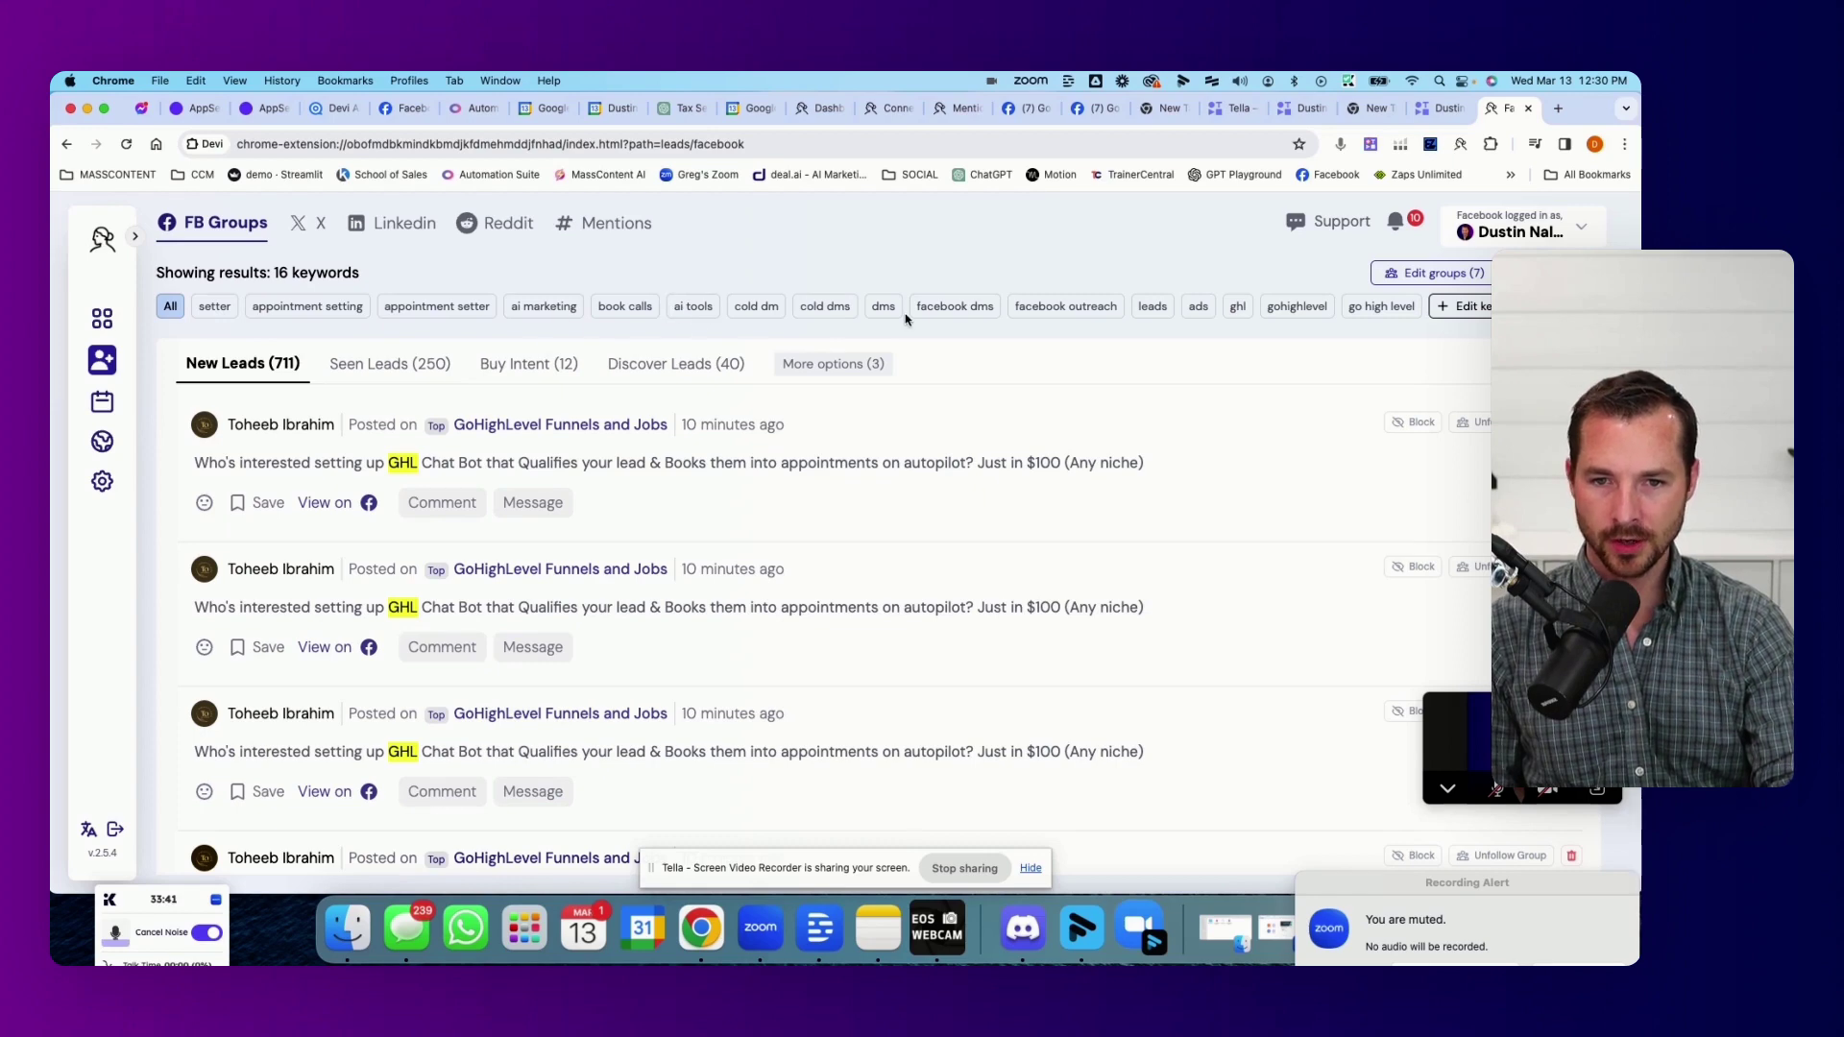
left_click(1484, 307)
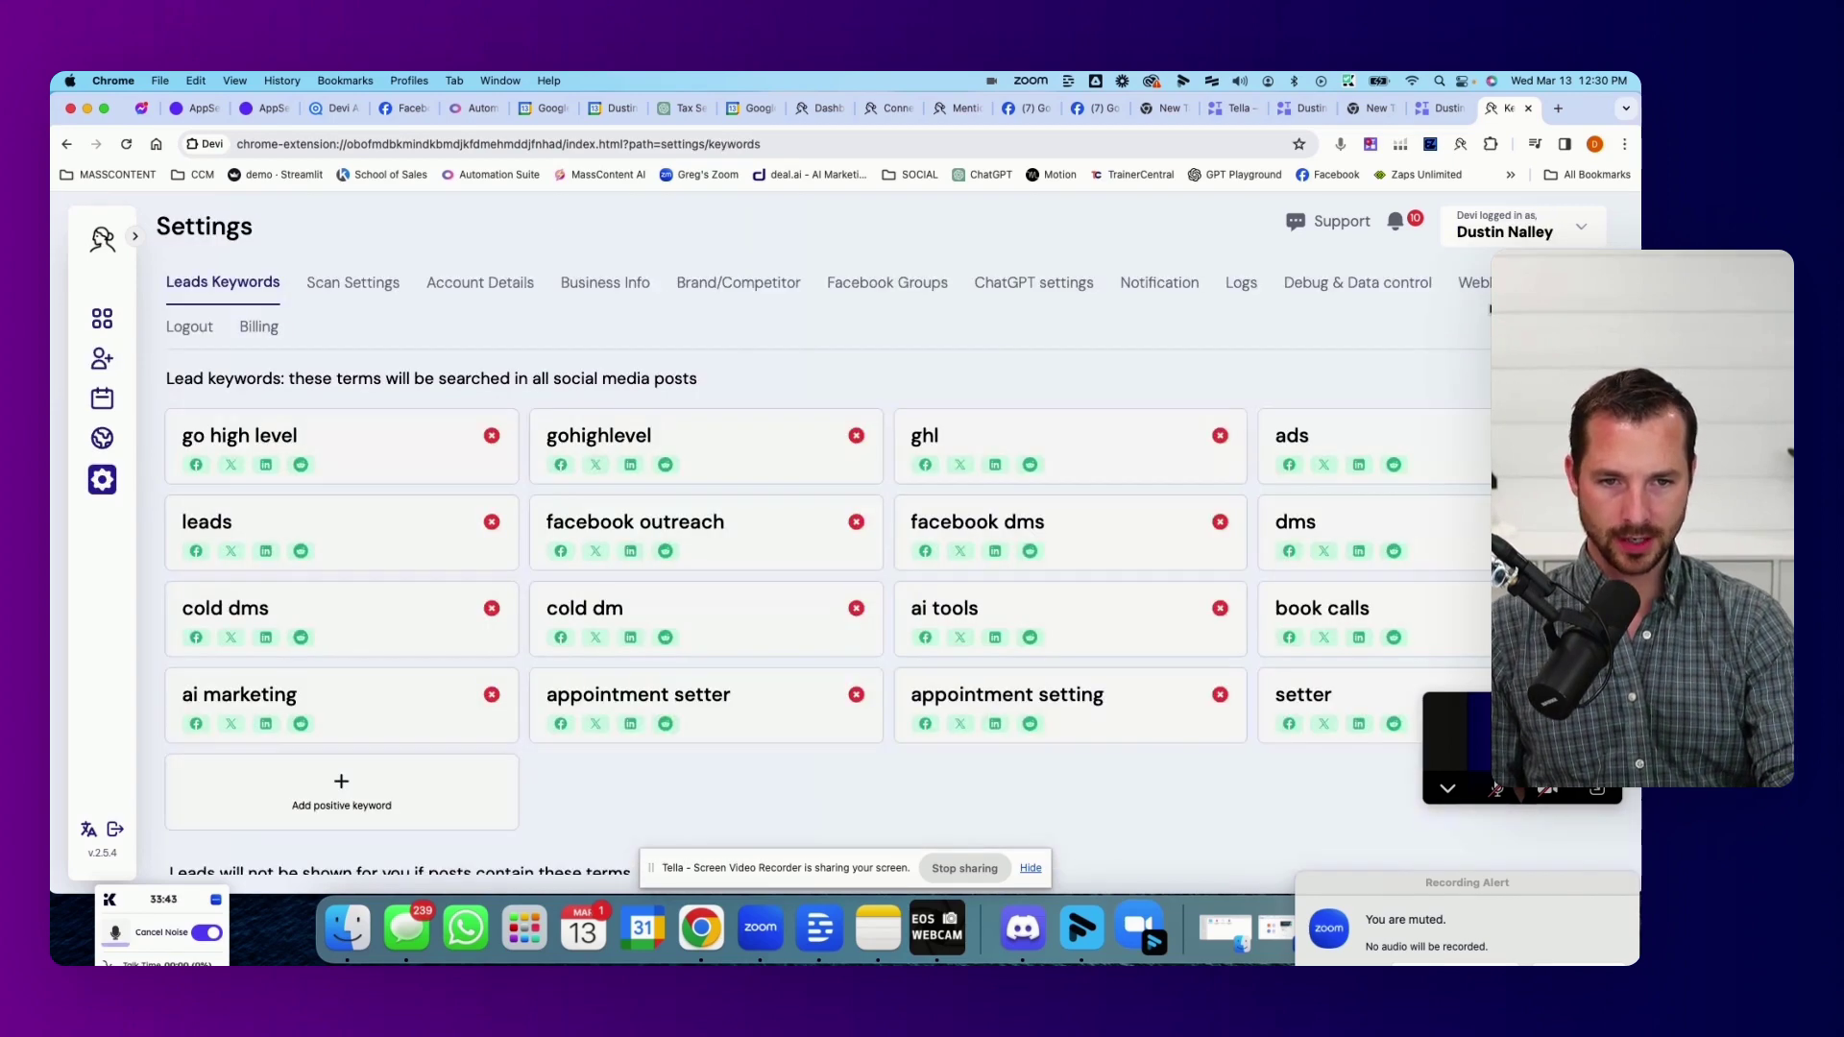
scroll(876, 614, "down", 2)
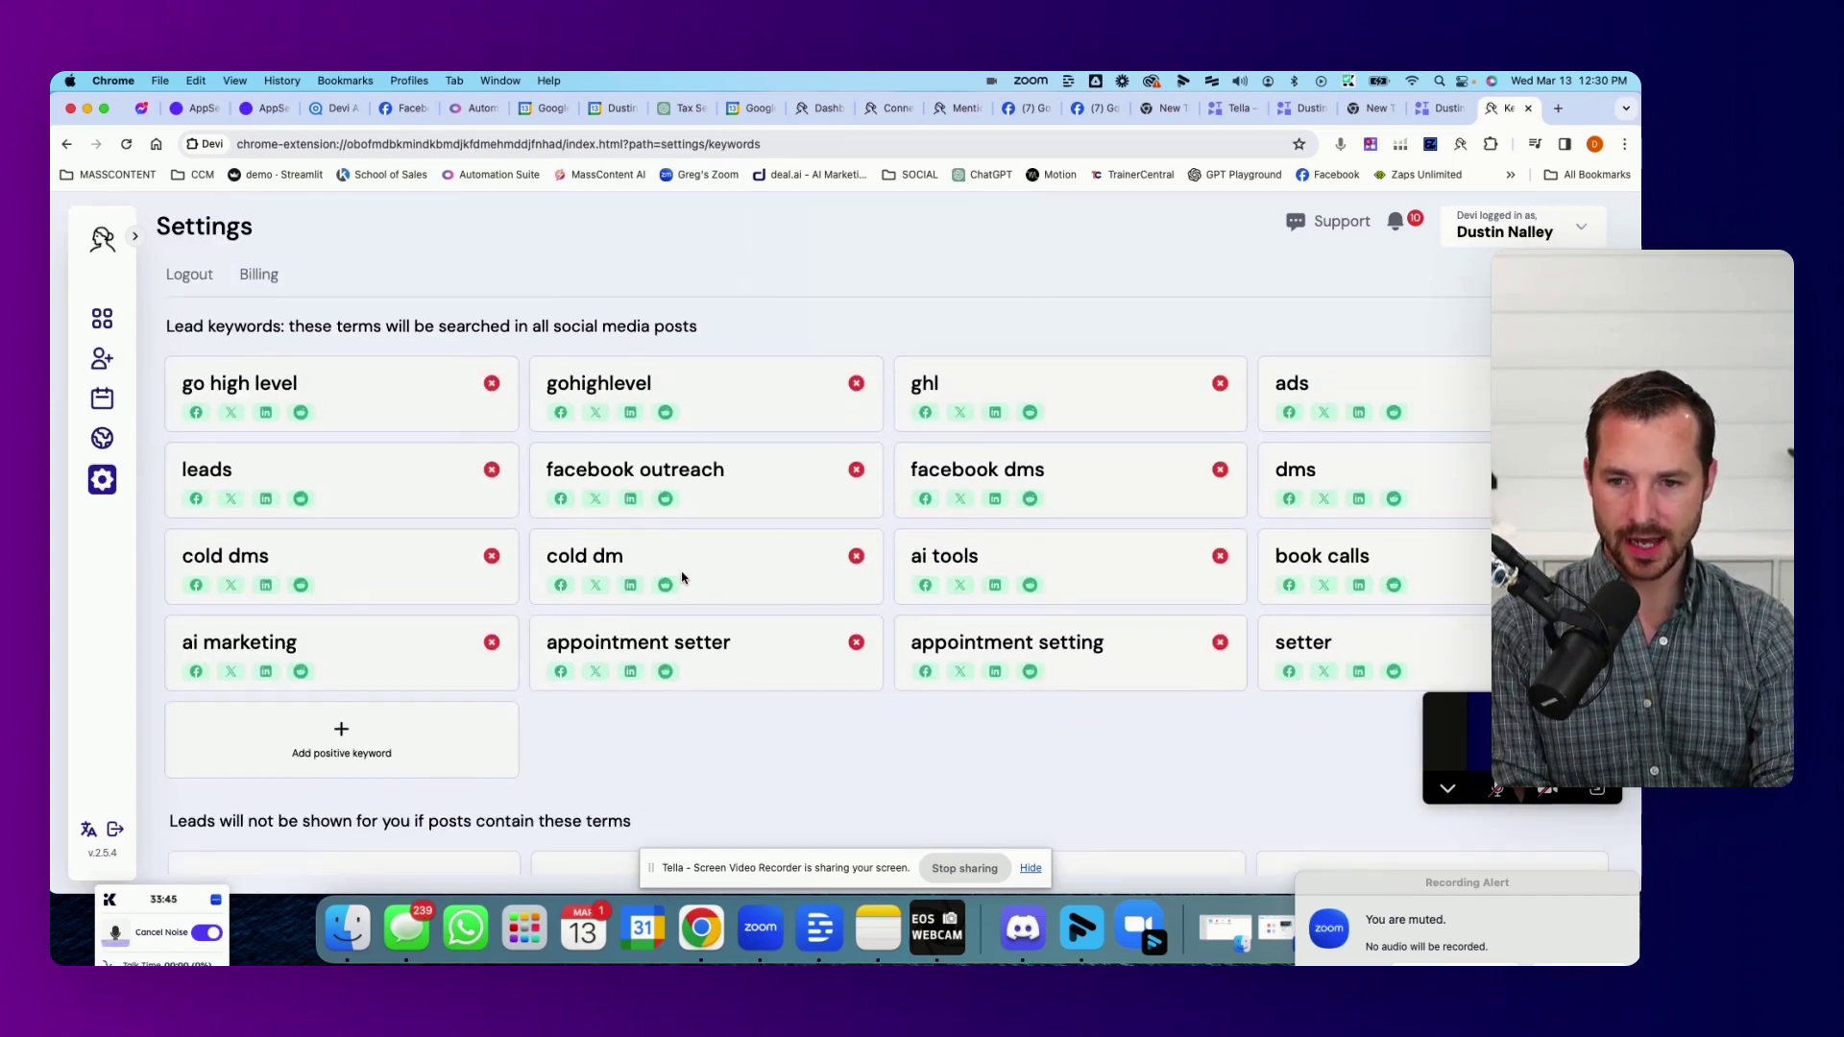
scroll(683, 577, "up", 2)
scroll(682, 577, "down", 2)
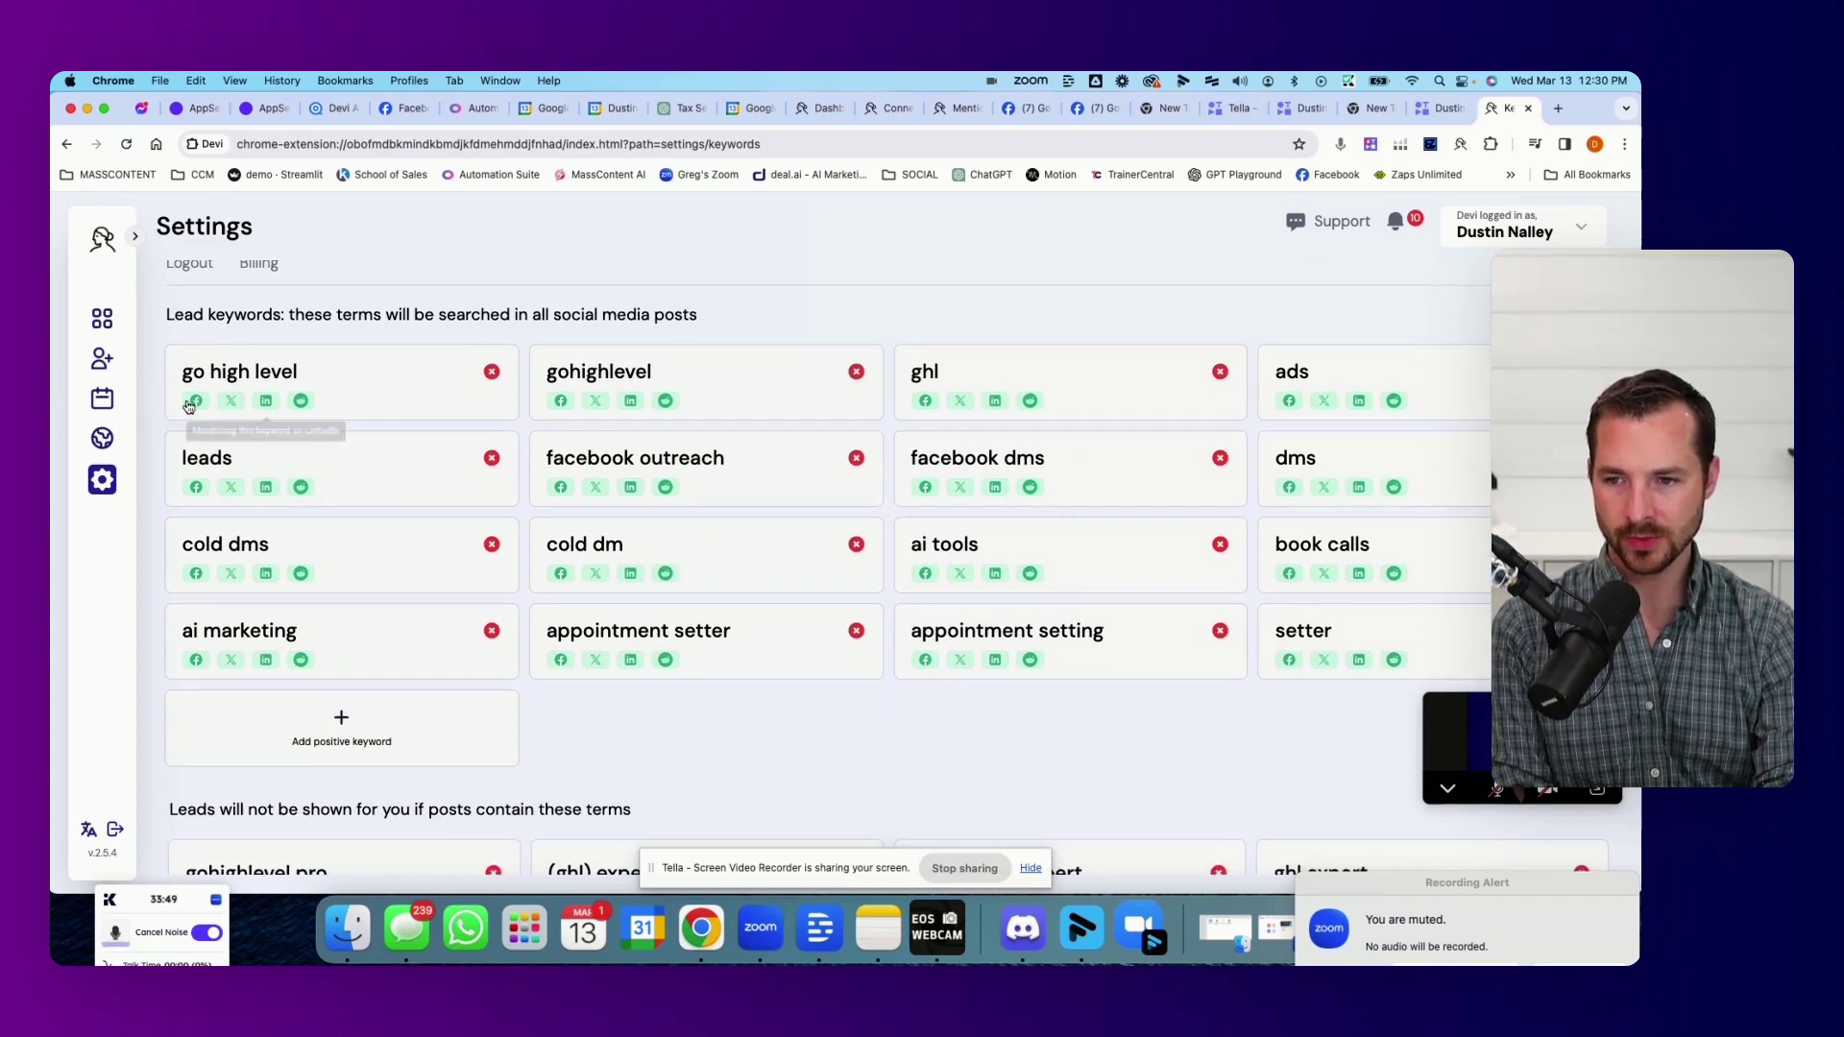
scroll(424, 535, "up", 2)
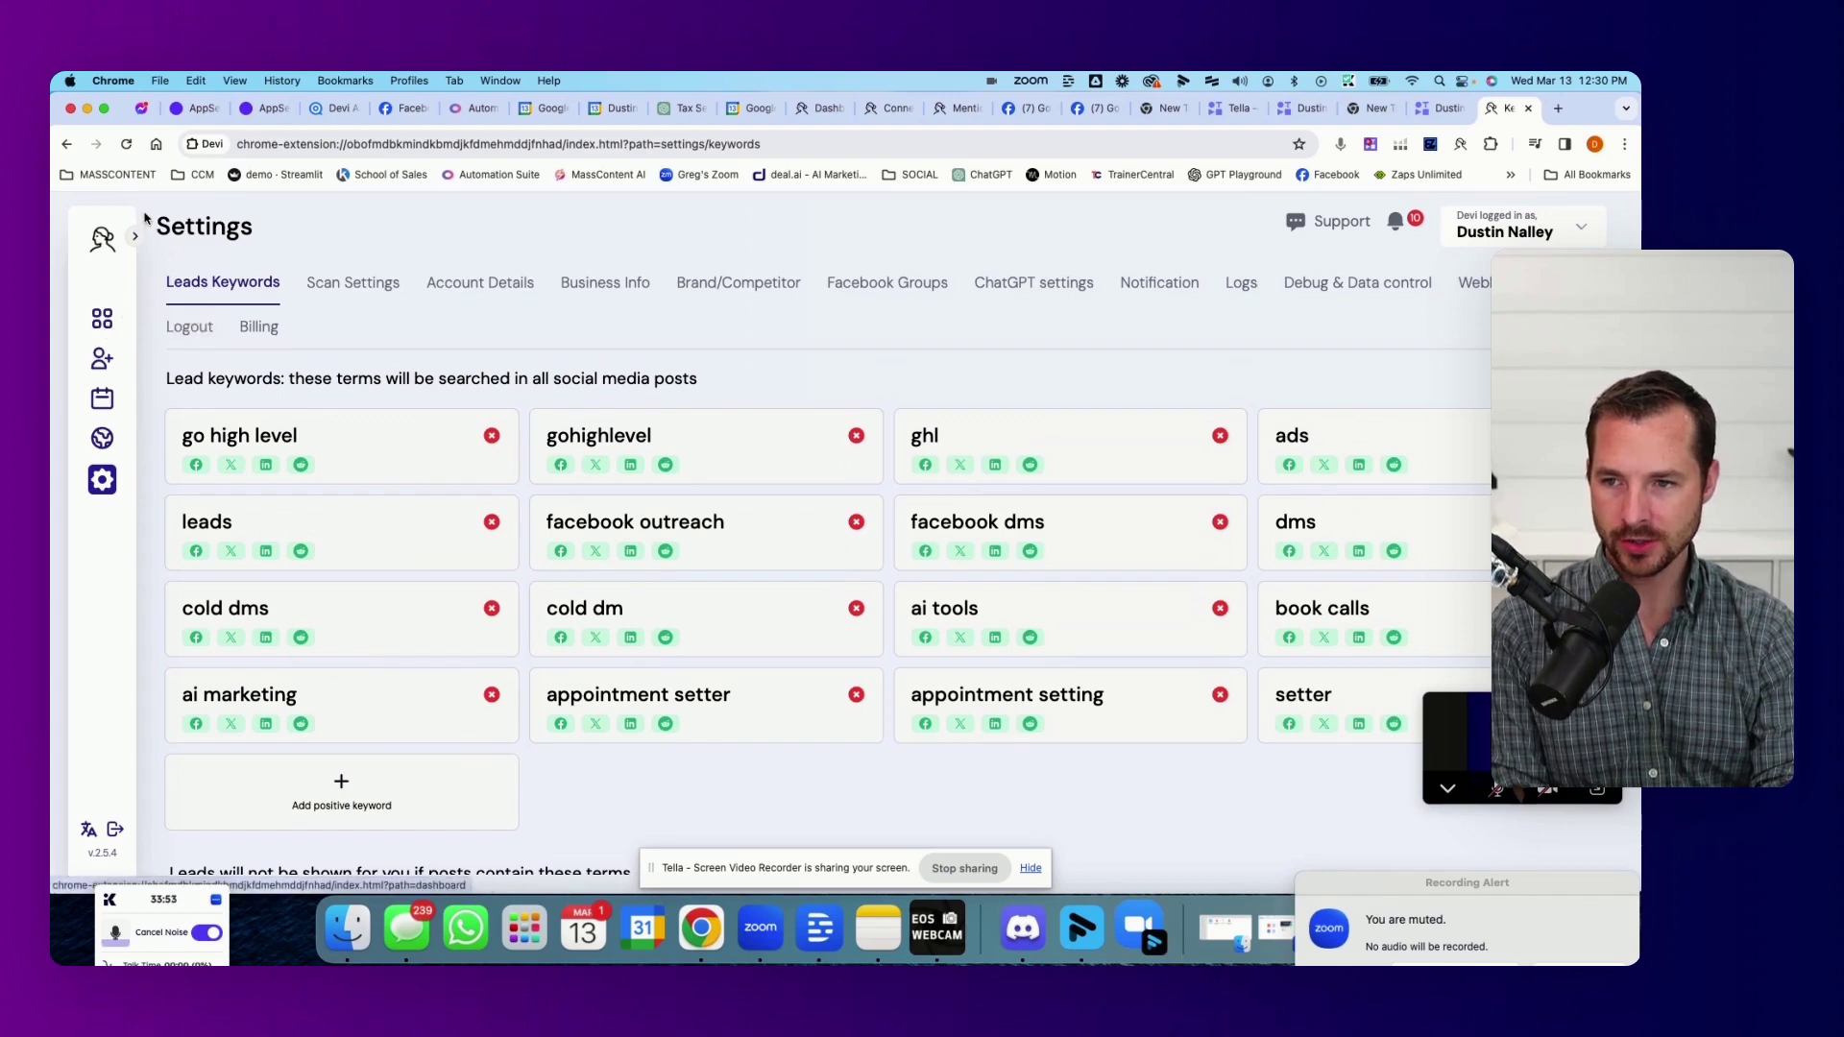
left_click(69, 146)
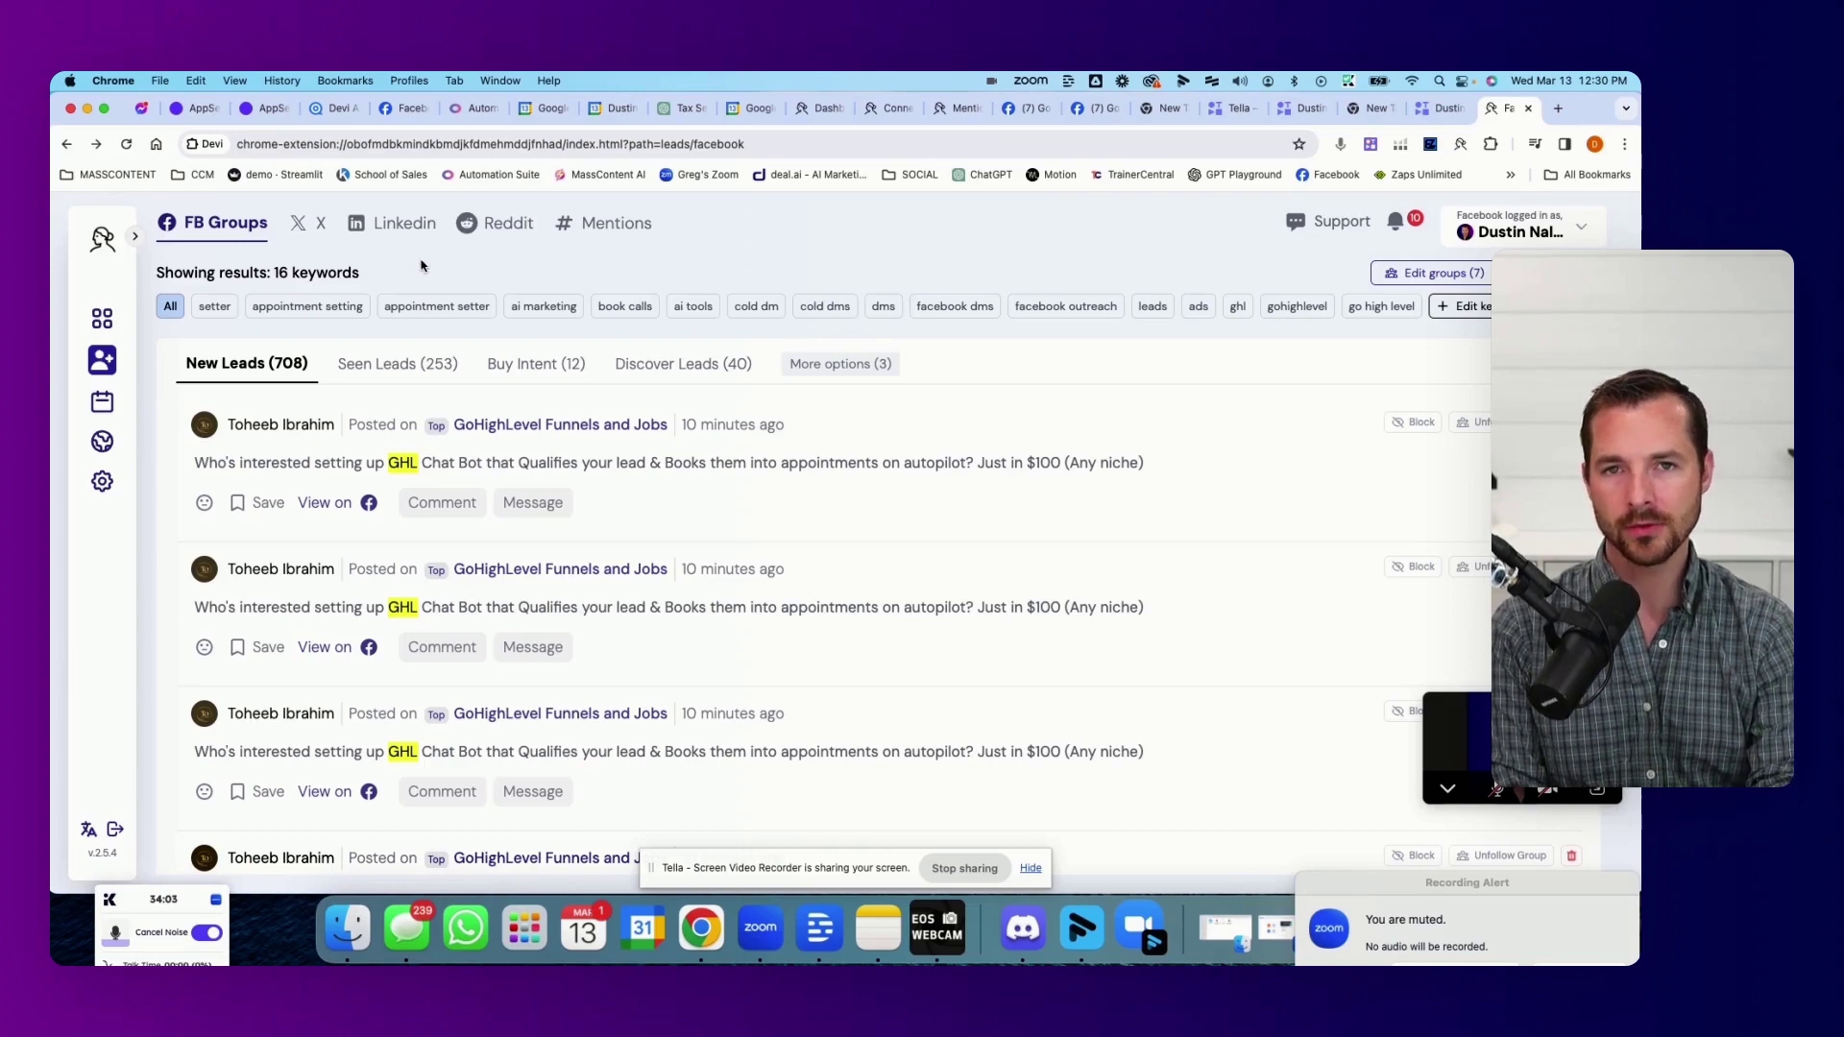
- Scroll through the FB Groups feed of HighLevel community posts, selecting some post text
scroll(595, 384, "down", 1)
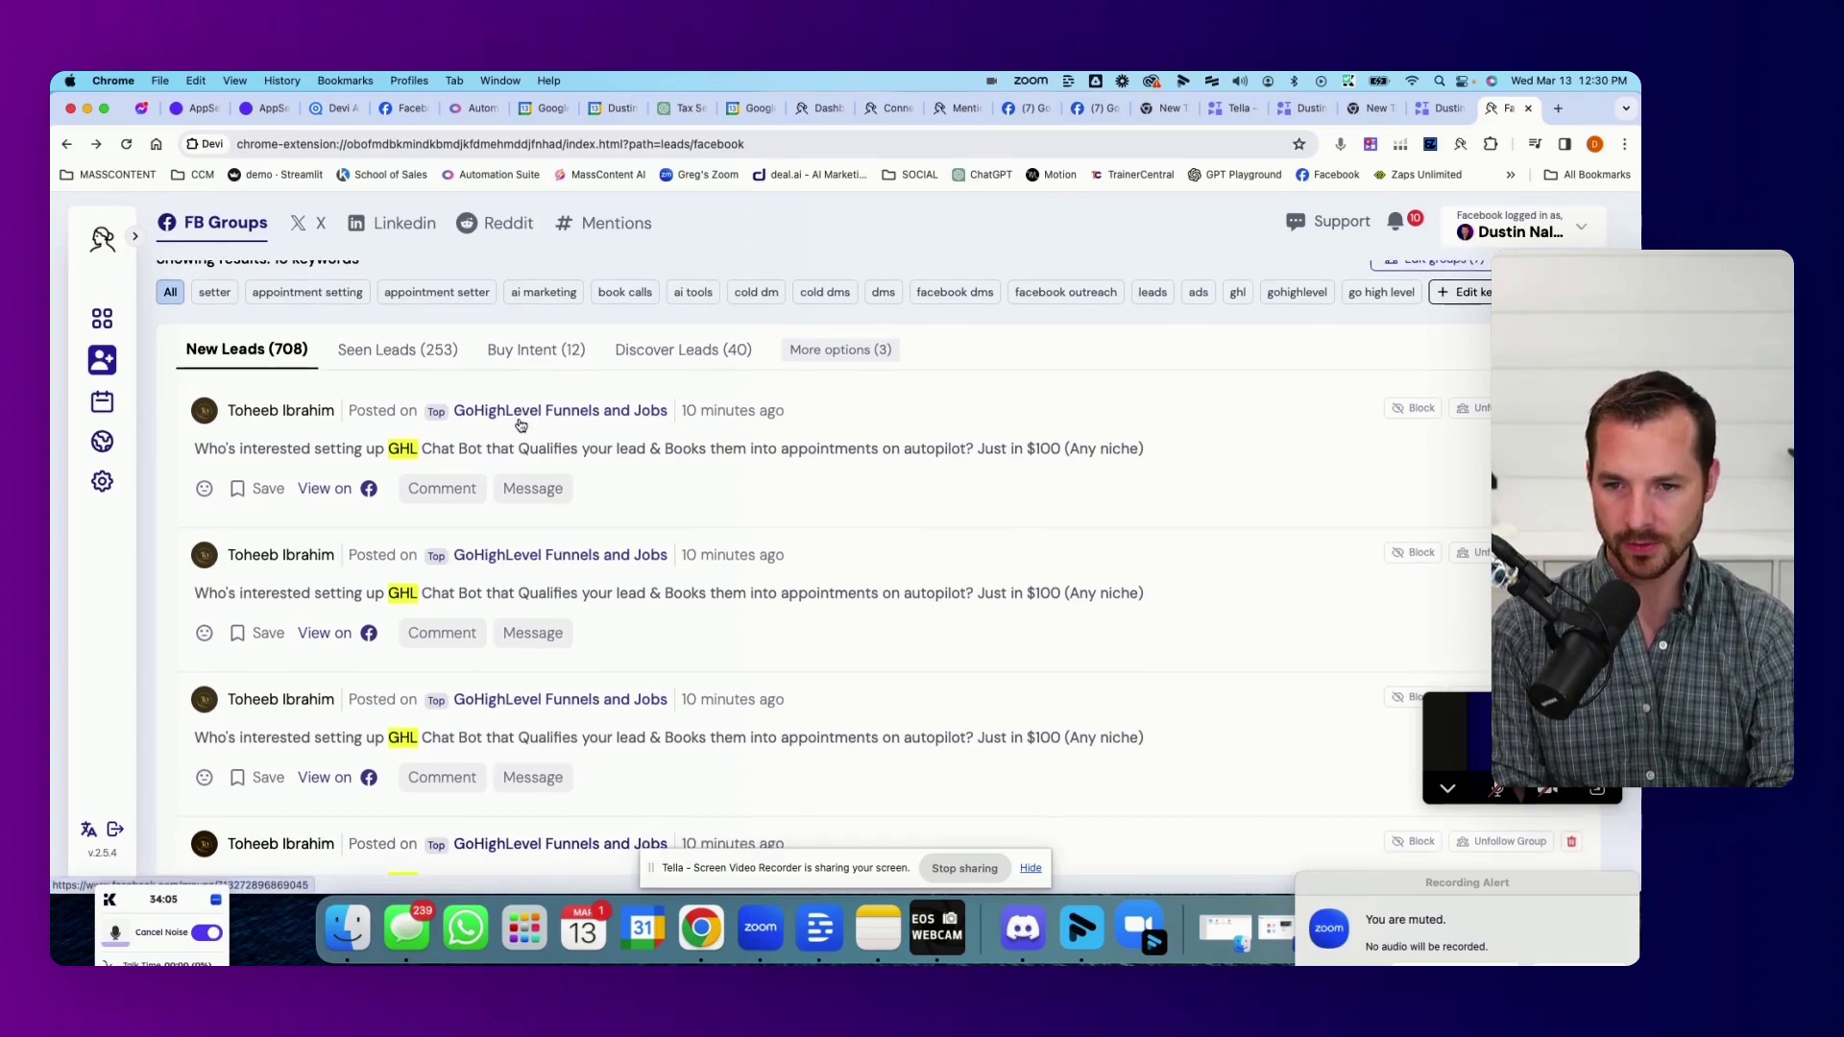
left_click_drag(818, 404, 676, 404)
triple_click(812, 550)
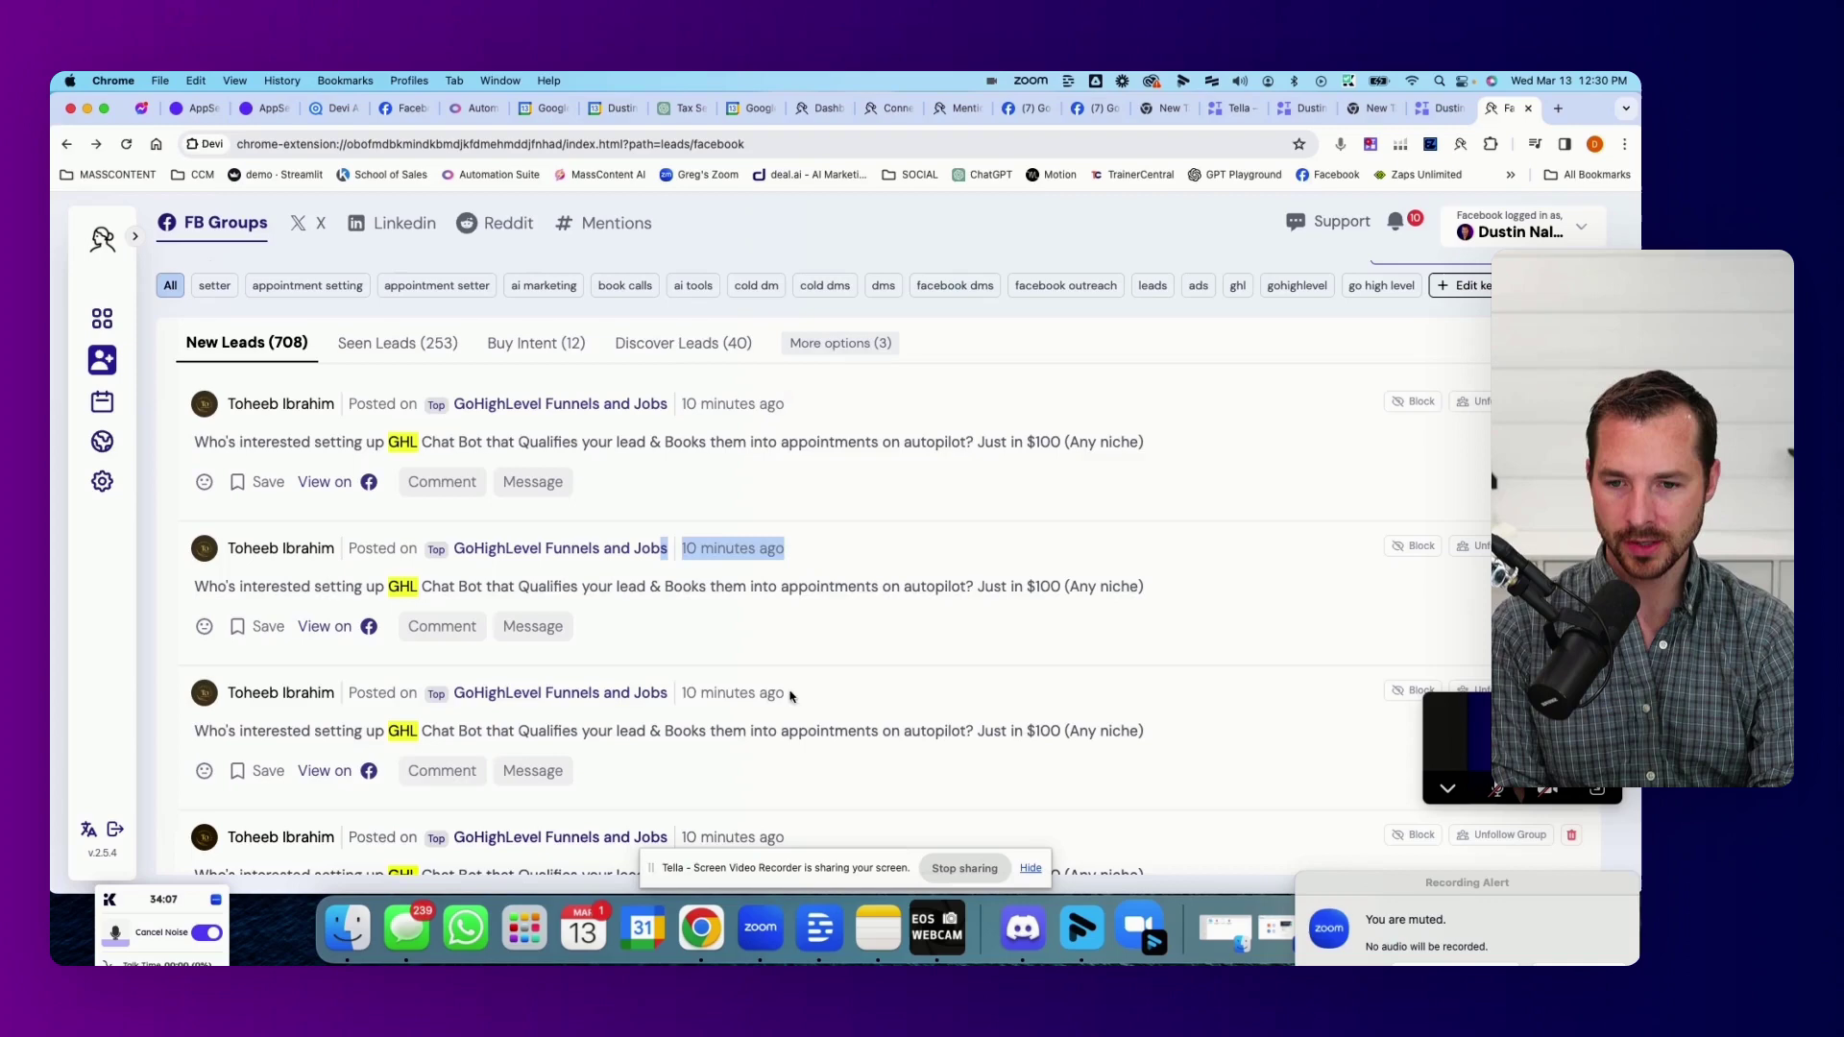
triple_click(816, 694)
scroll(734, 649, "down", 4)
scroll(729, 581, "down", 5)
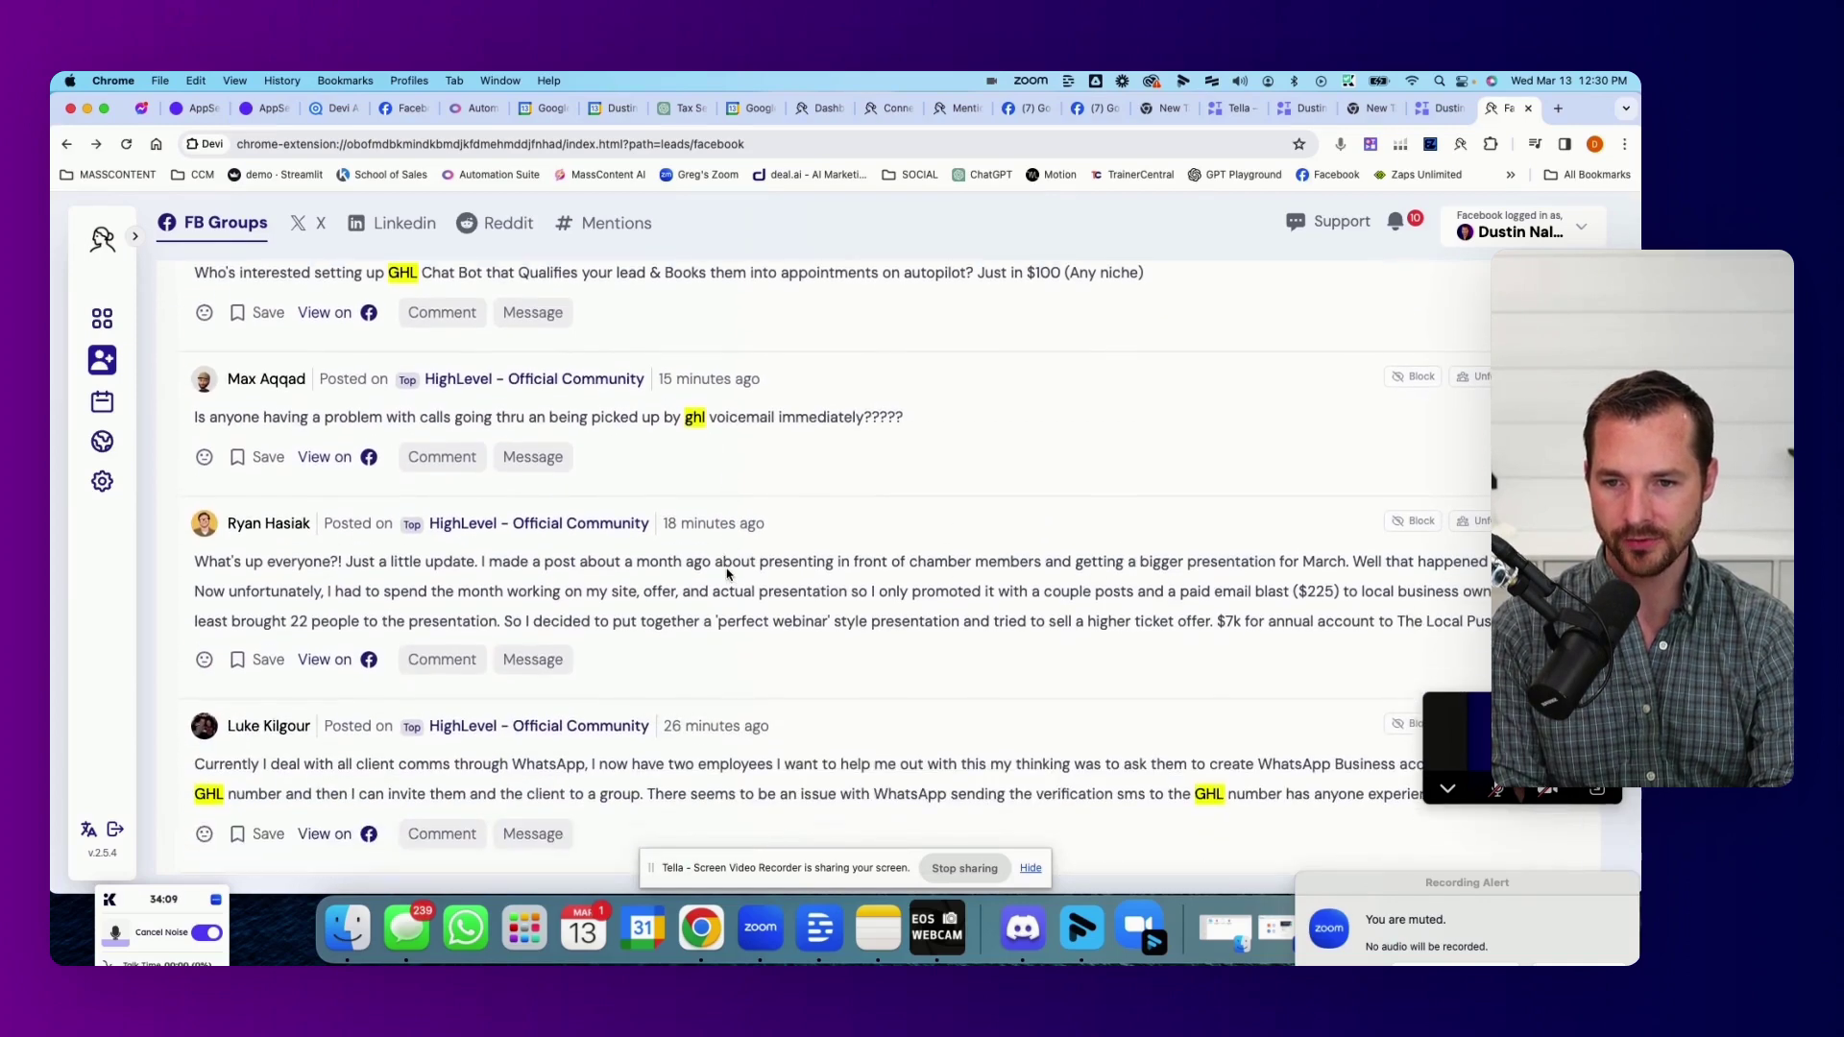
scroll(727, 574, "down", 2)
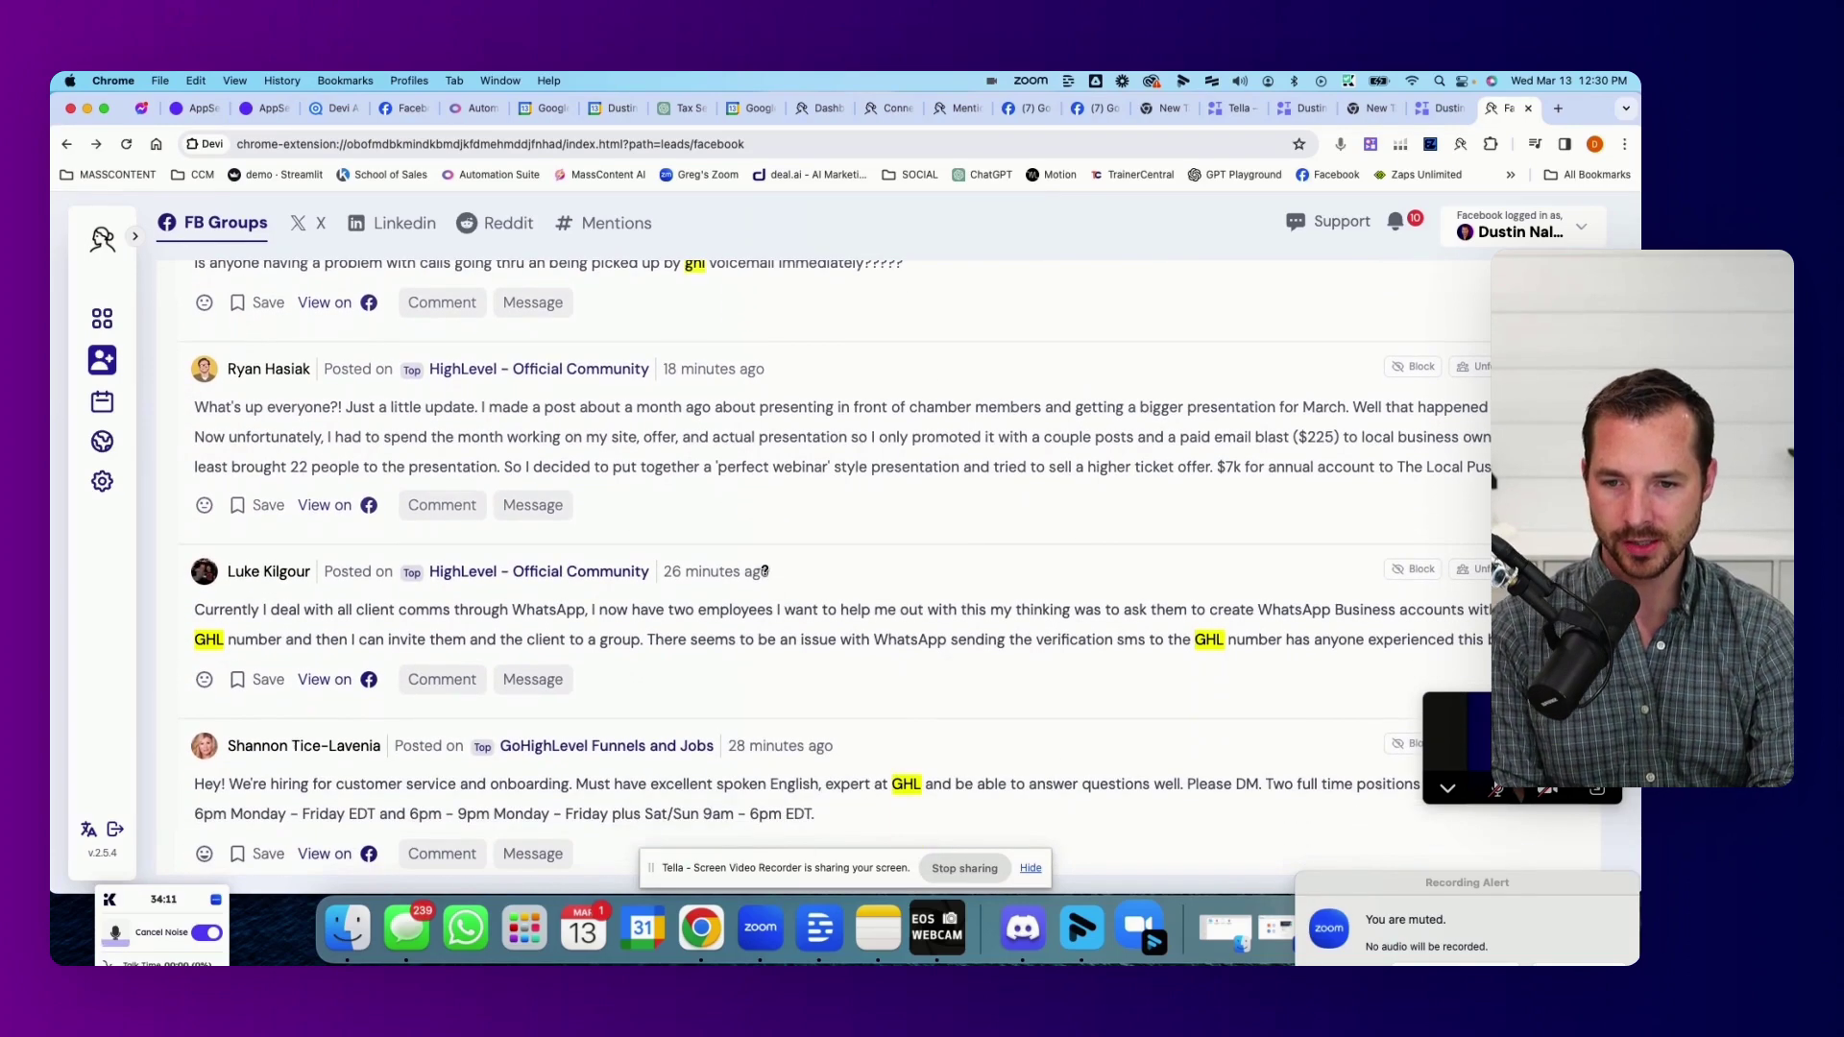
triple_click(665, 574)
left_click(665, 574)
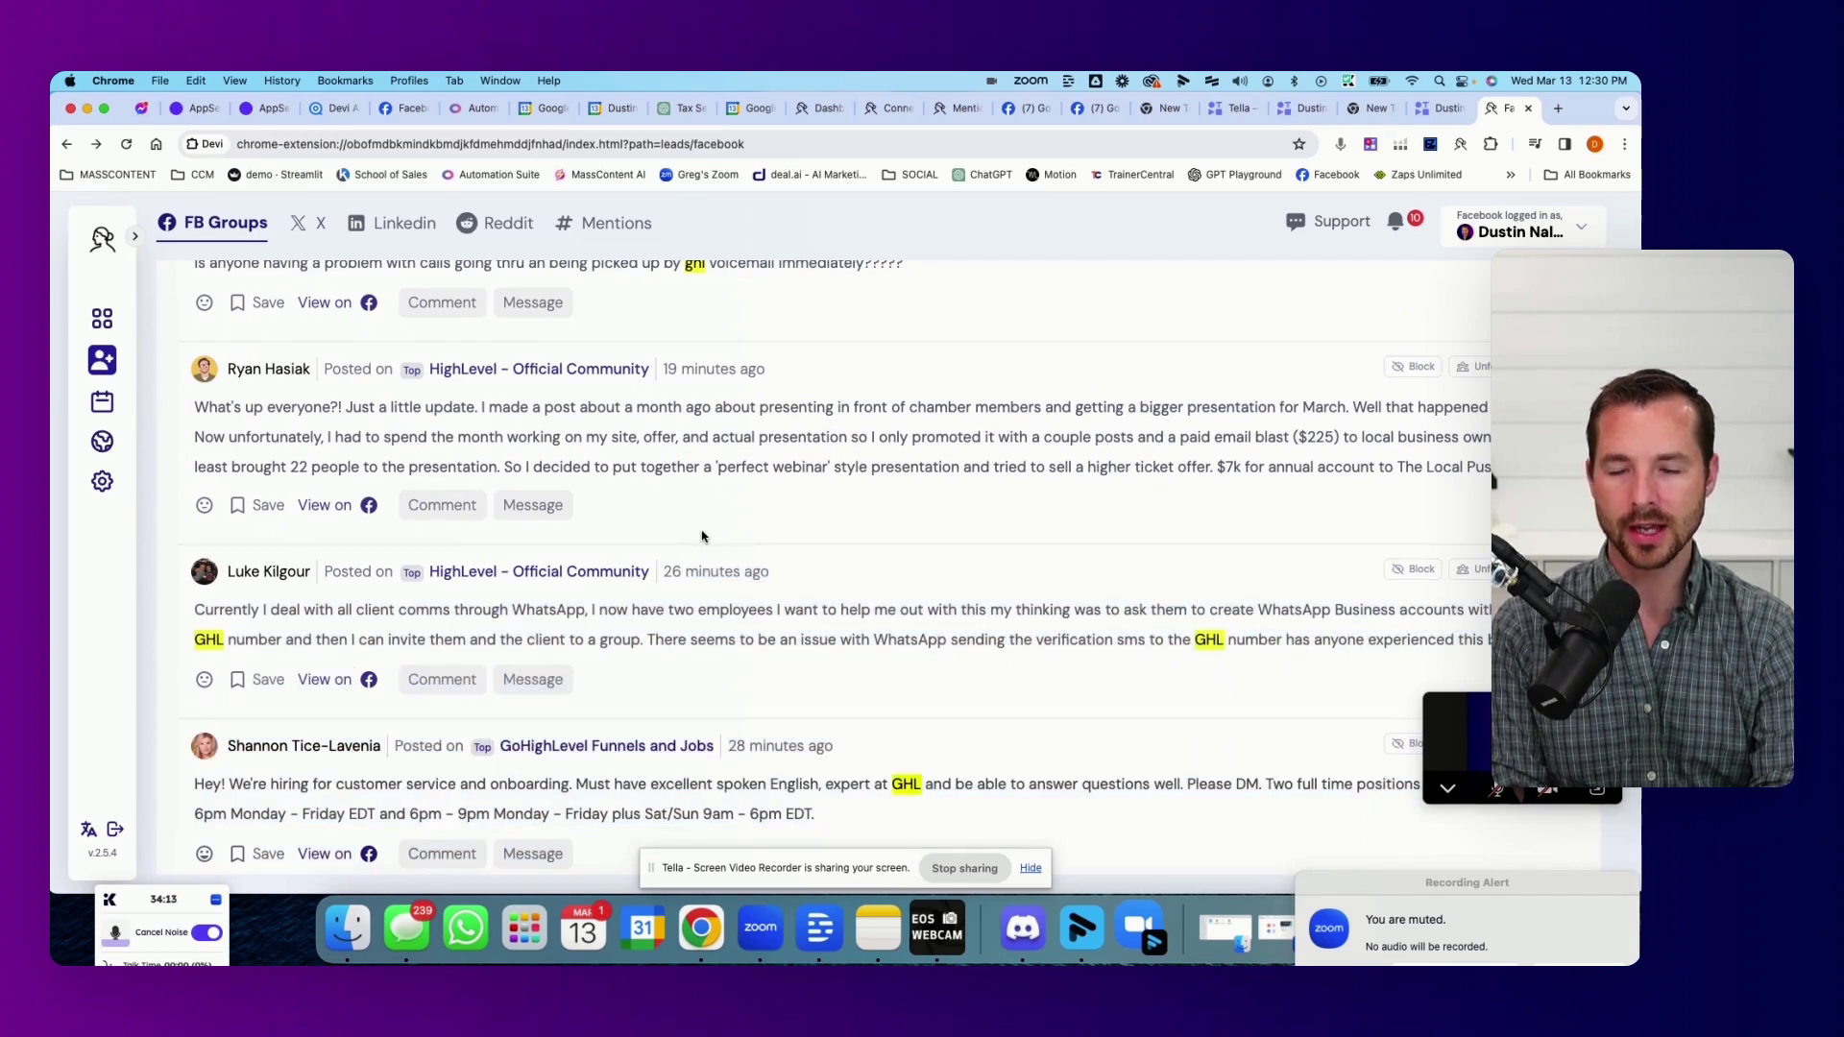
scroll(738, 542, "up", 10)
scroll(737, 542, "up", 3)
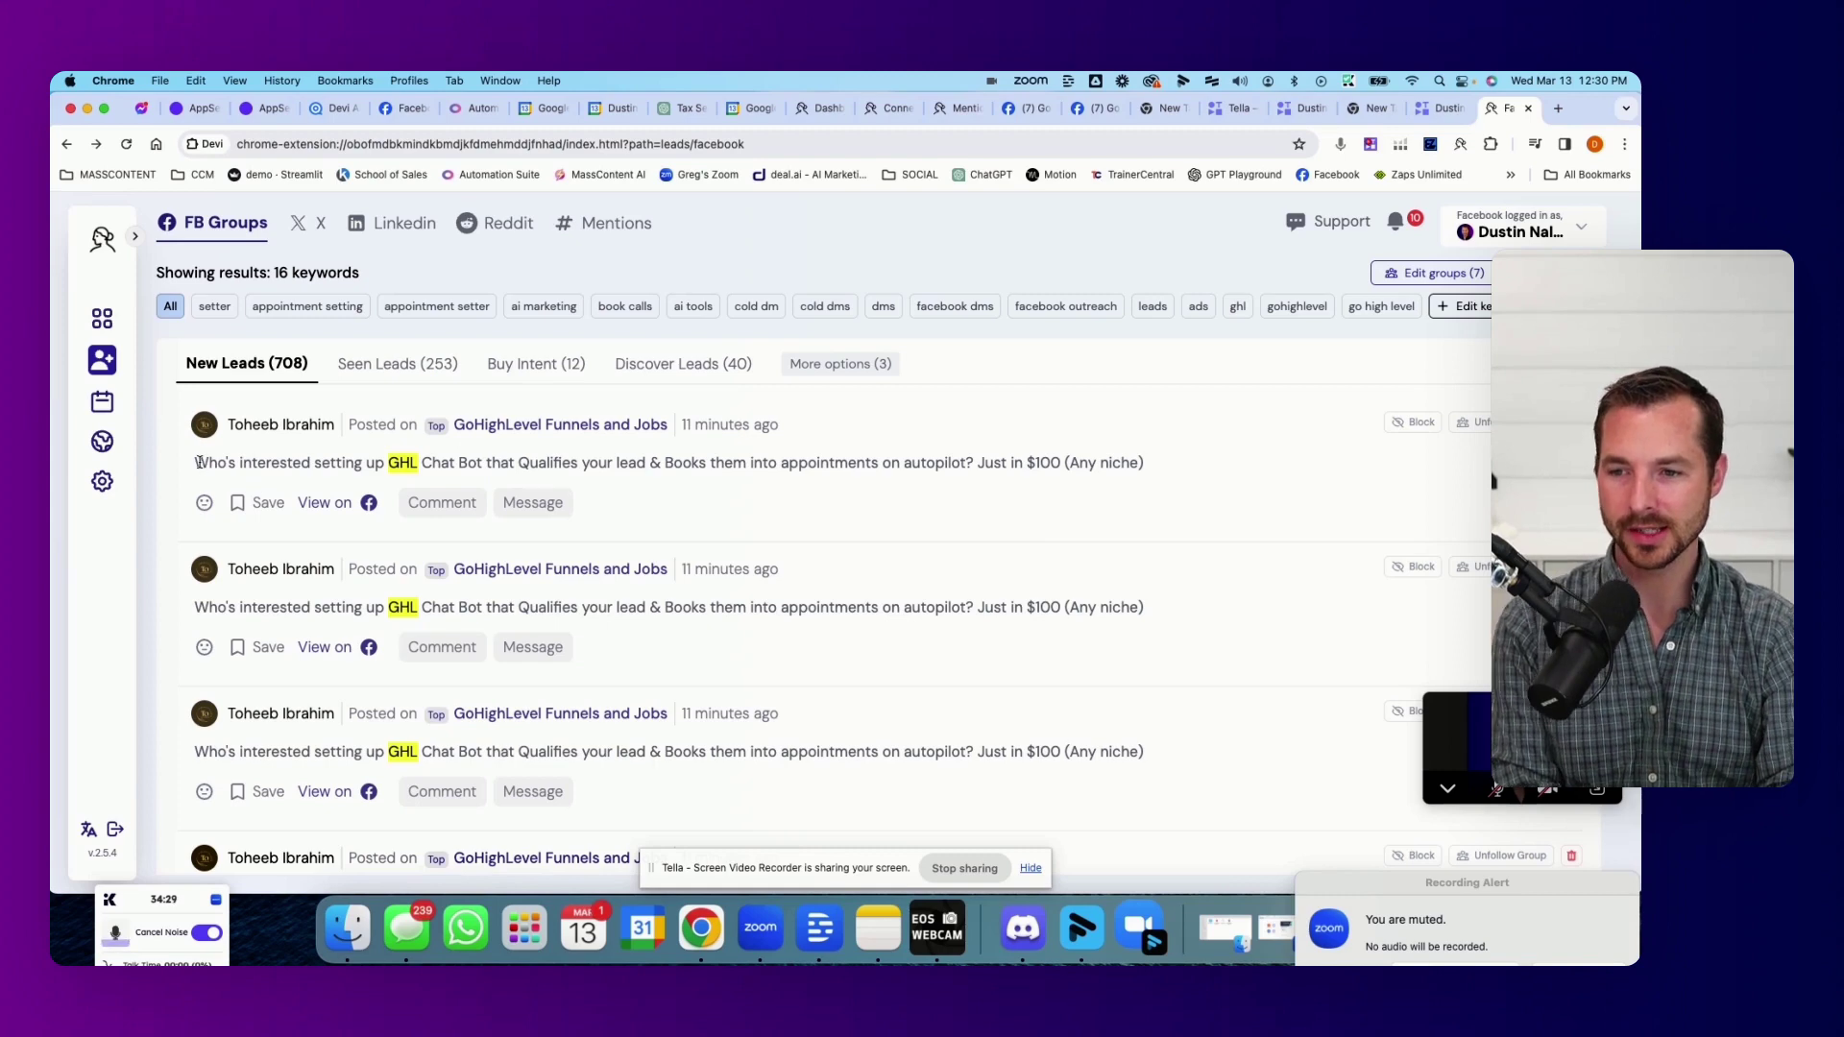
- Highlight the first post's repeated GHL chatbot text and inspect the nearby posts
left_click_drag(196, 462, 454, 463)
left_click(168, 442)
scroll(289, 461, "down", 3)
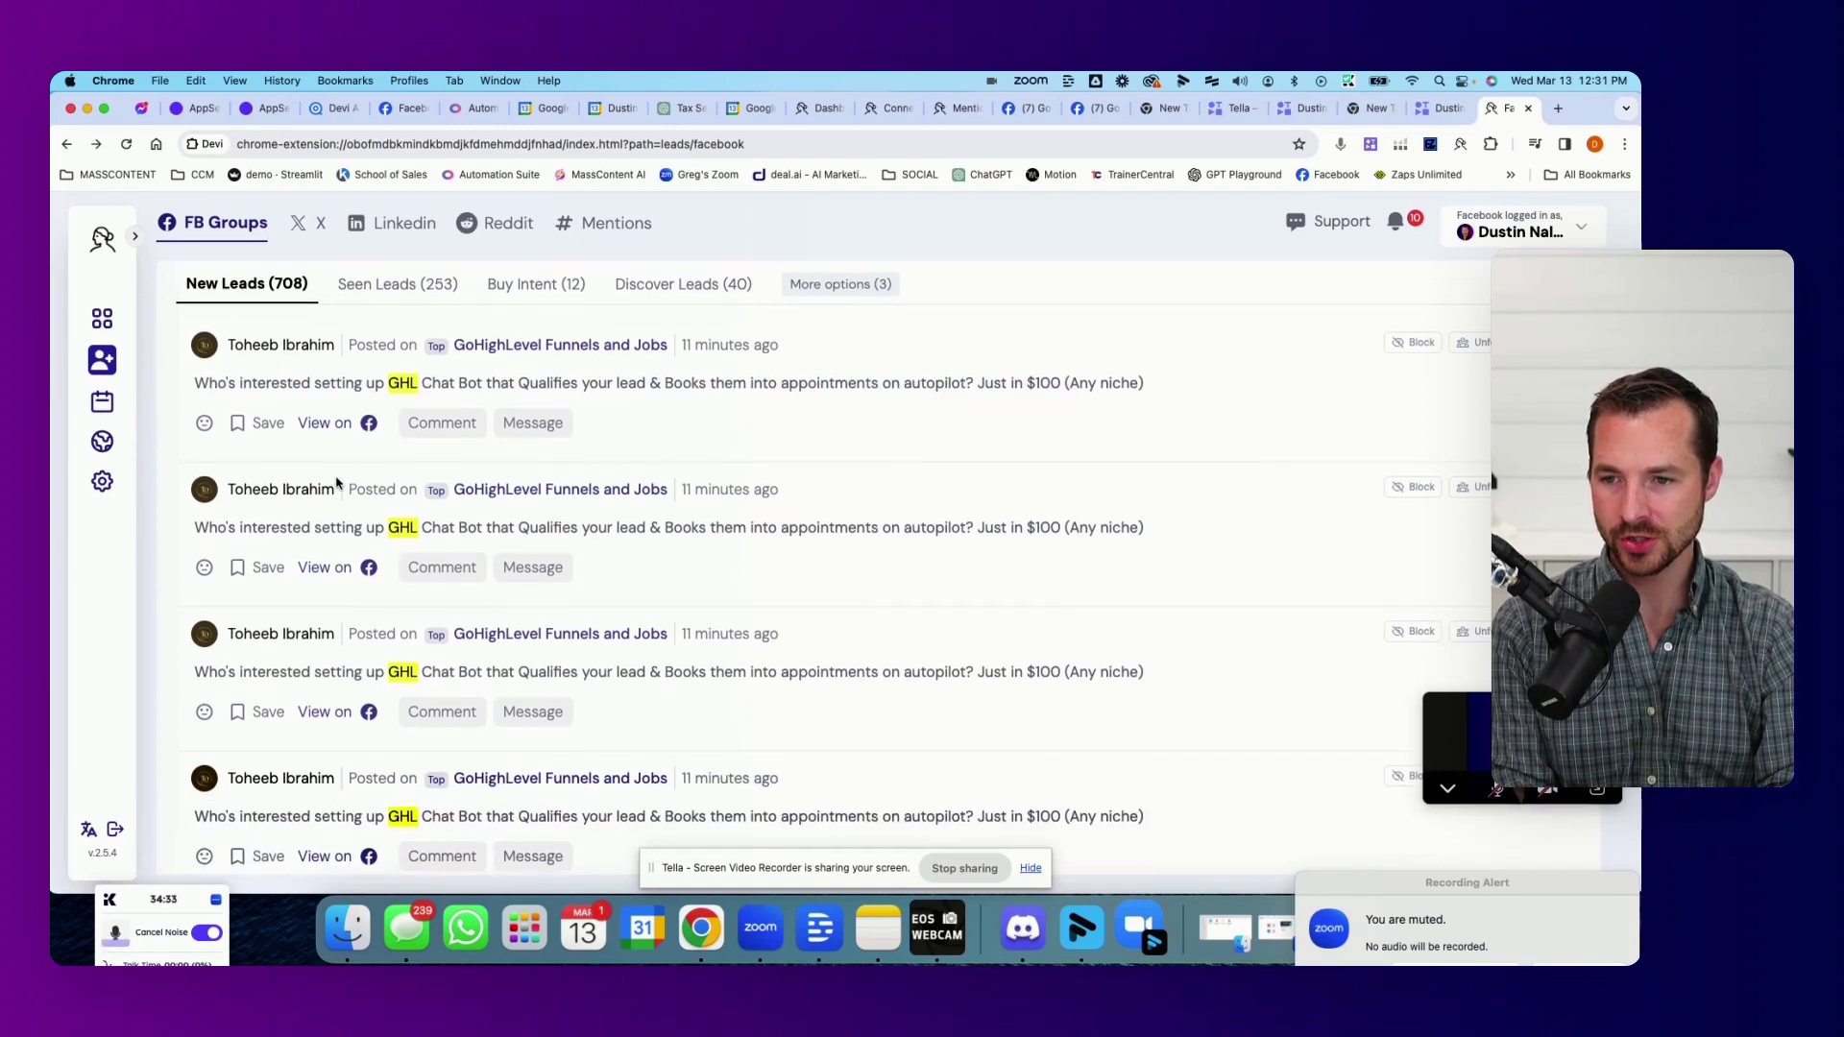
scroll(366, 492, "up", 3)
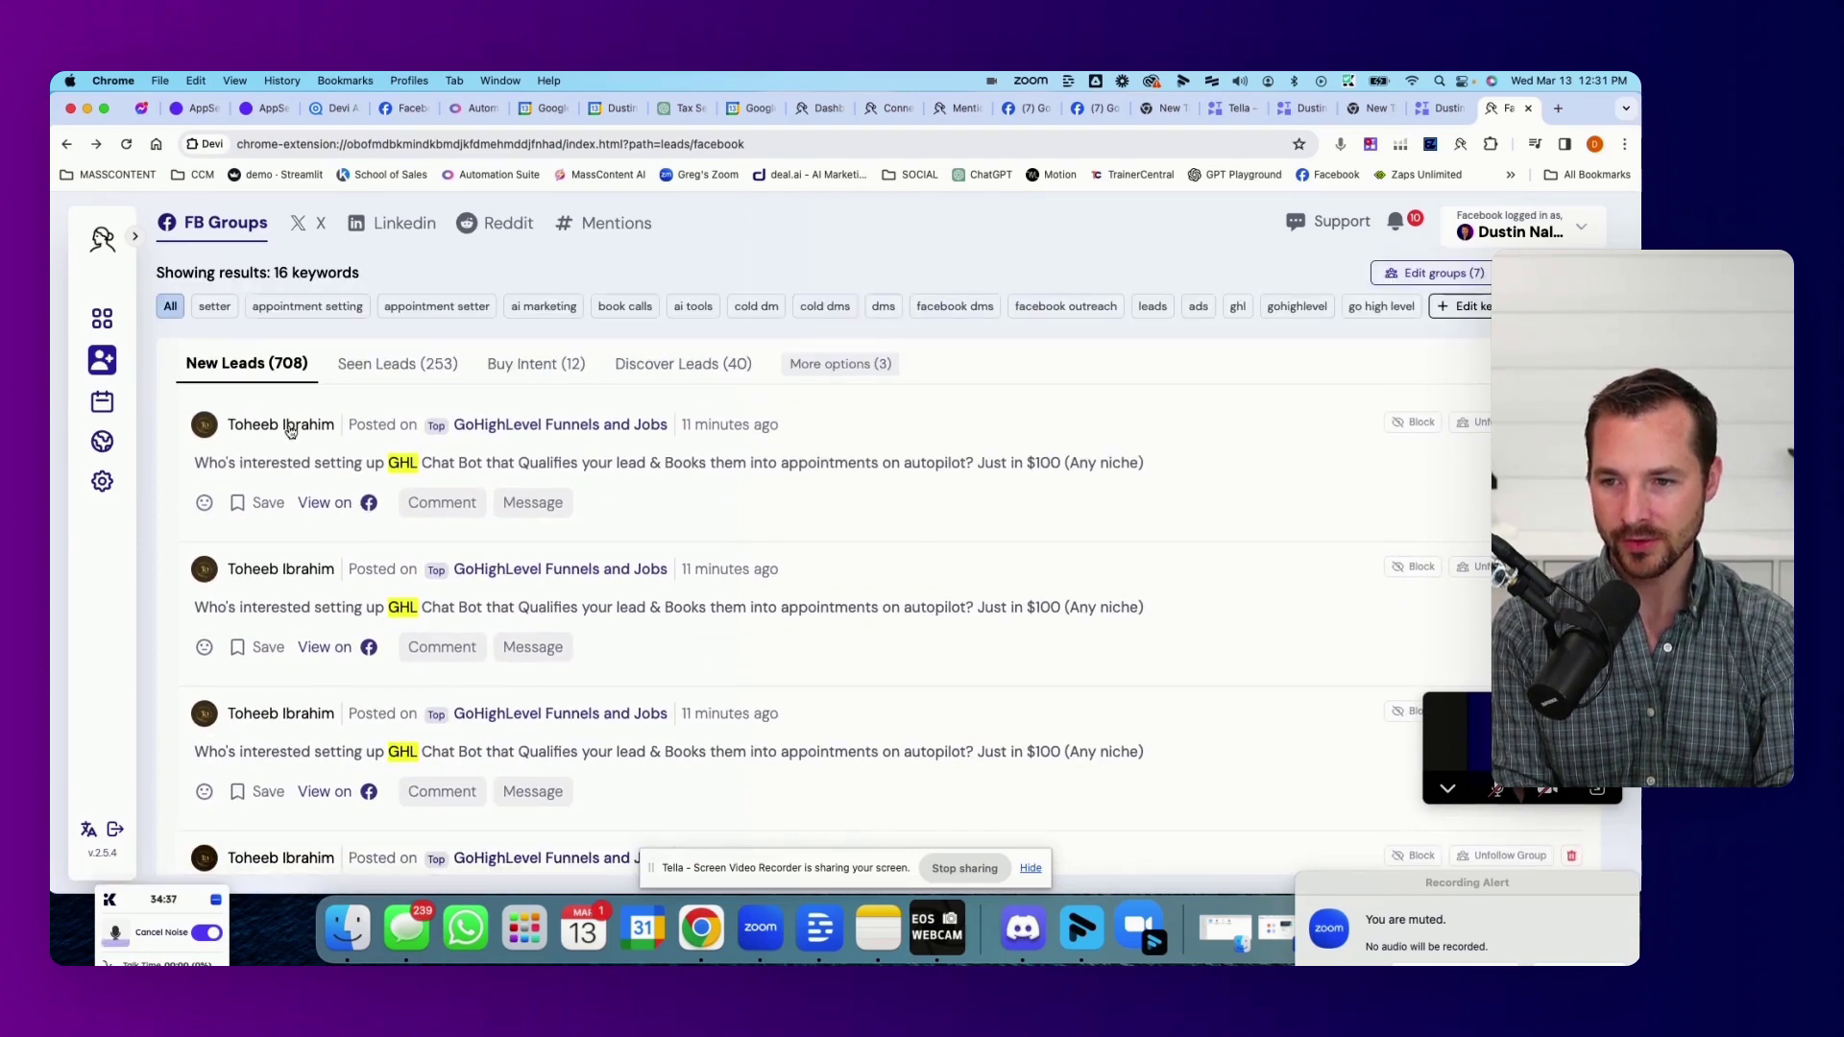
scroll(288, 442, "down", 4)
scroll(287, 485, "up", 4)
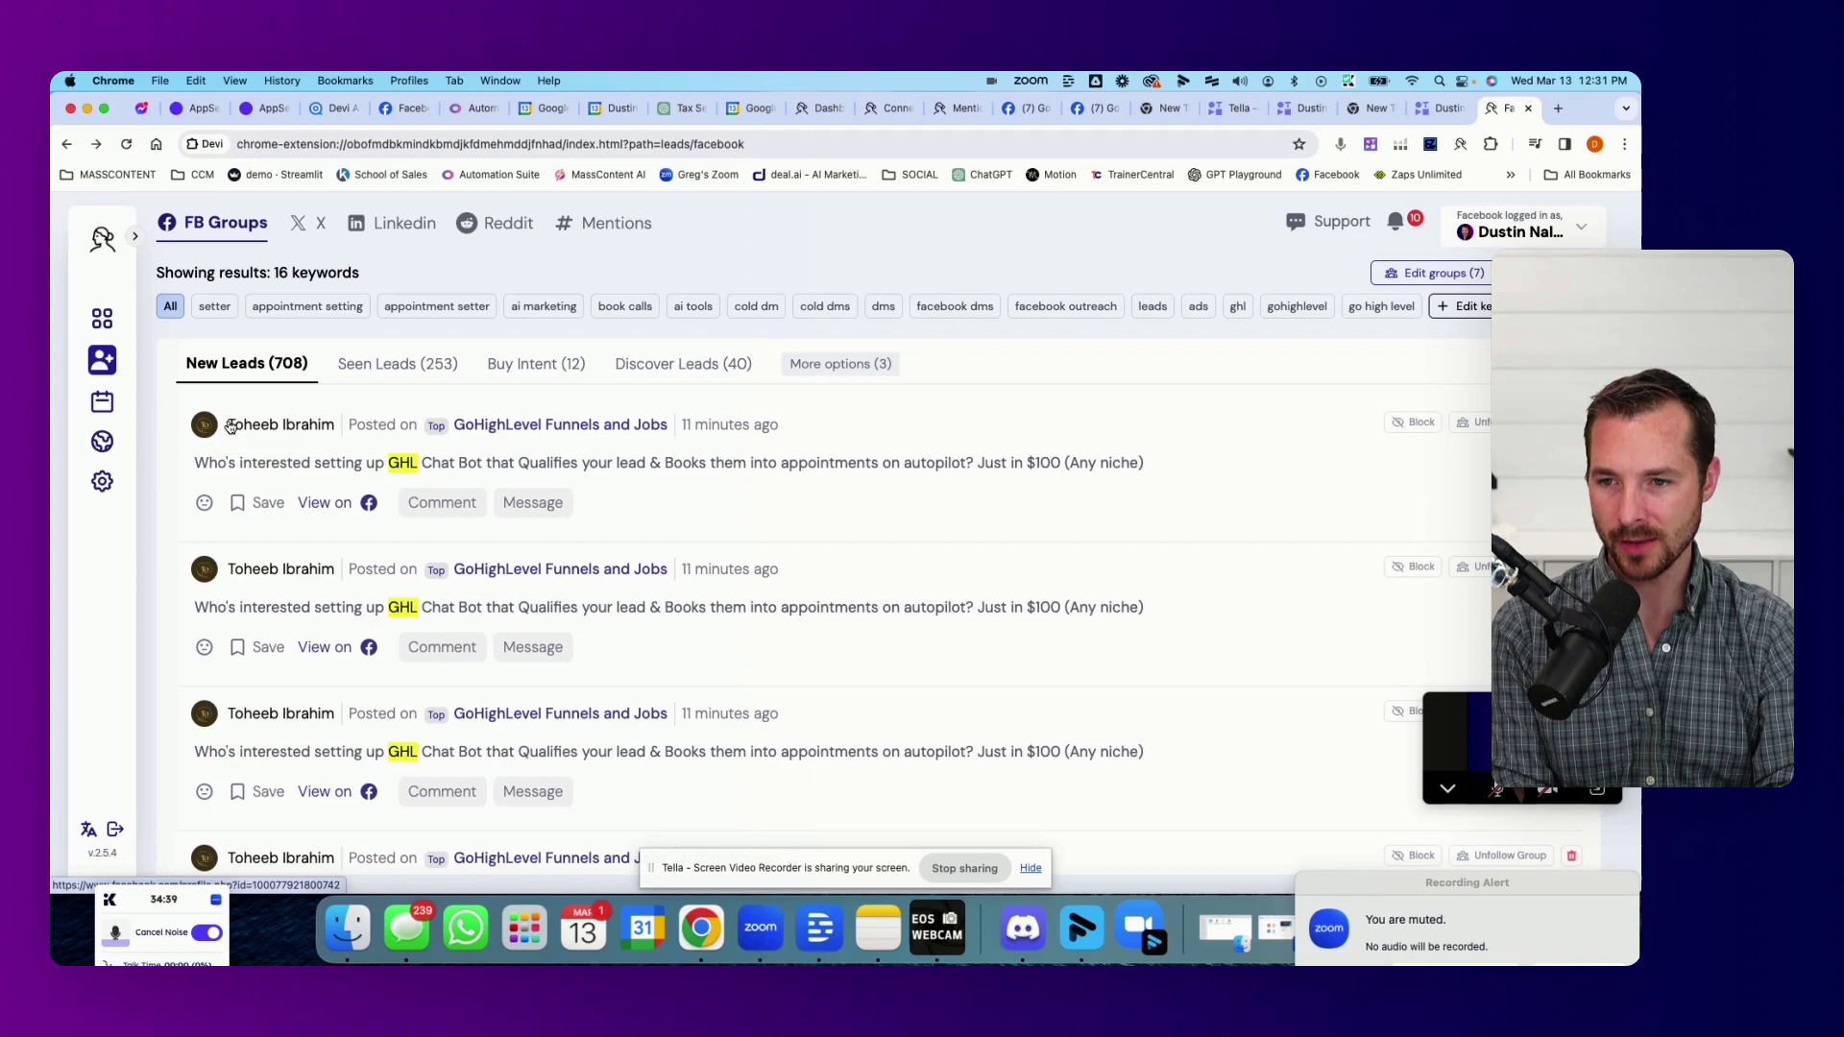
- Block the author of the repeated GHL chatbot posts
left_click(1418, 423)
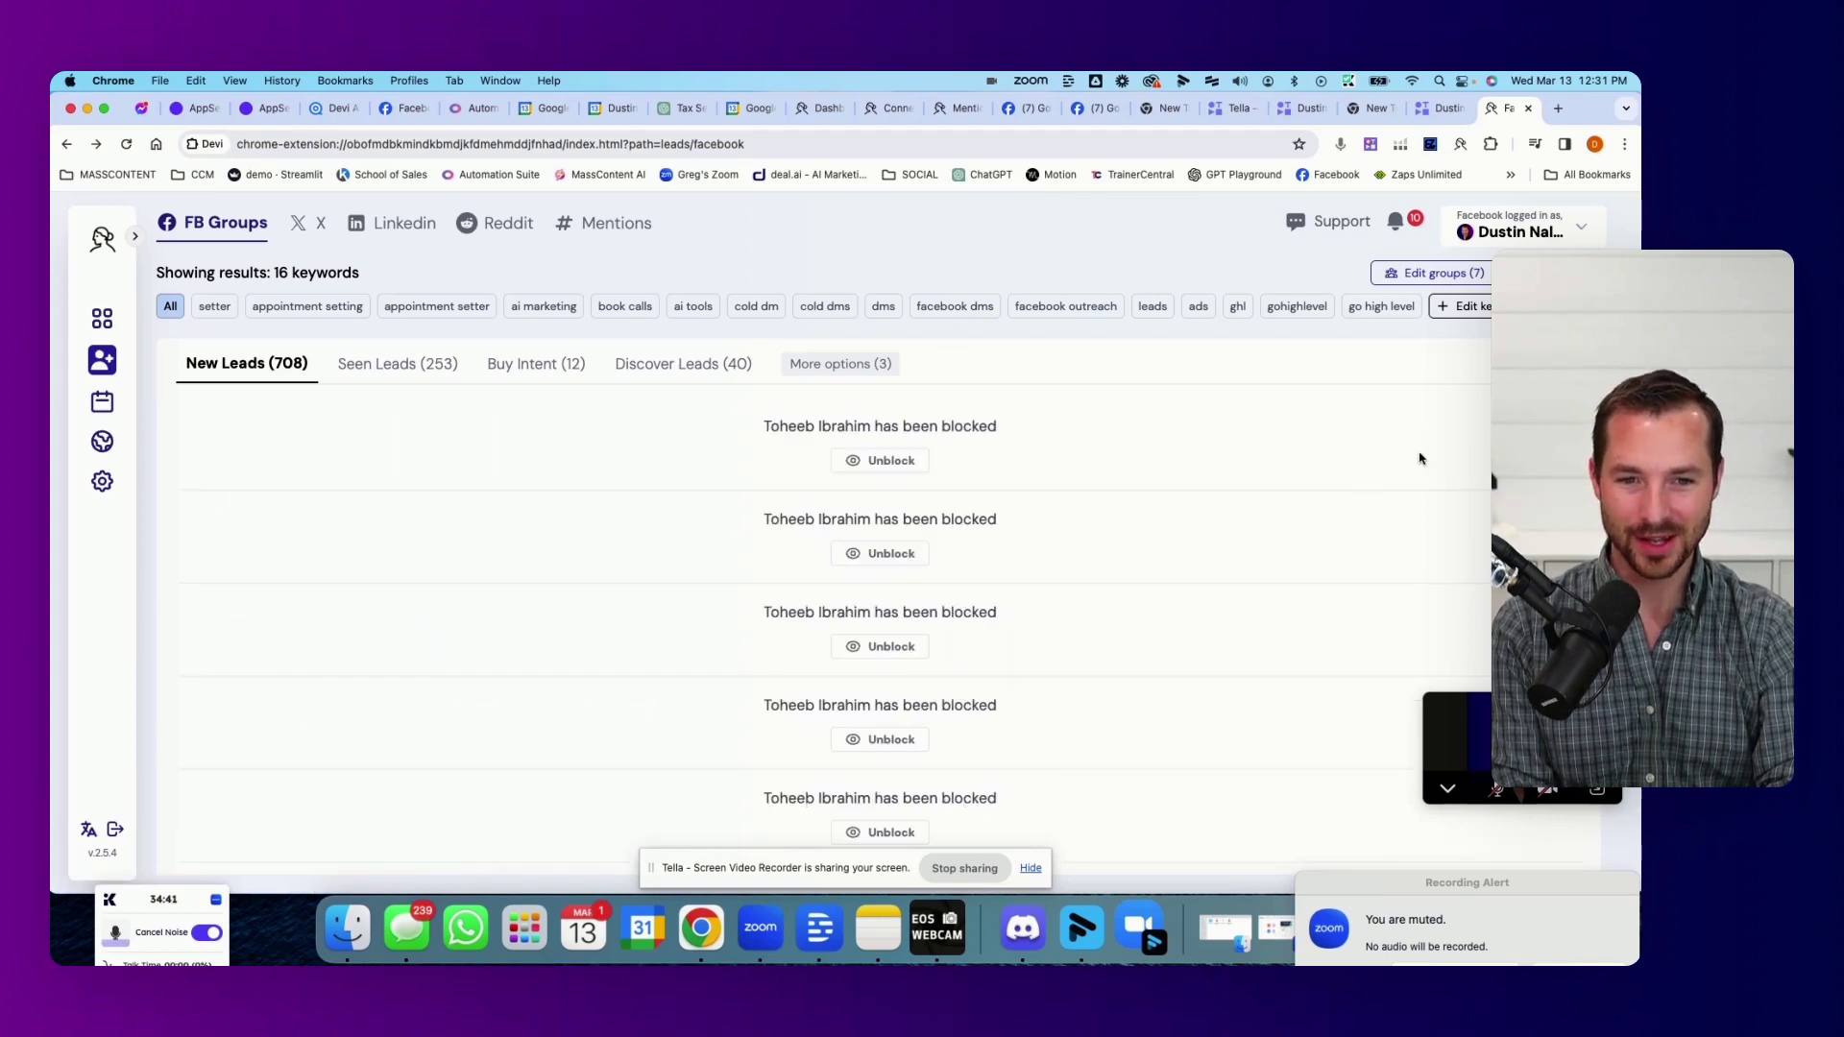
scroll(903, 788, "down", 10)
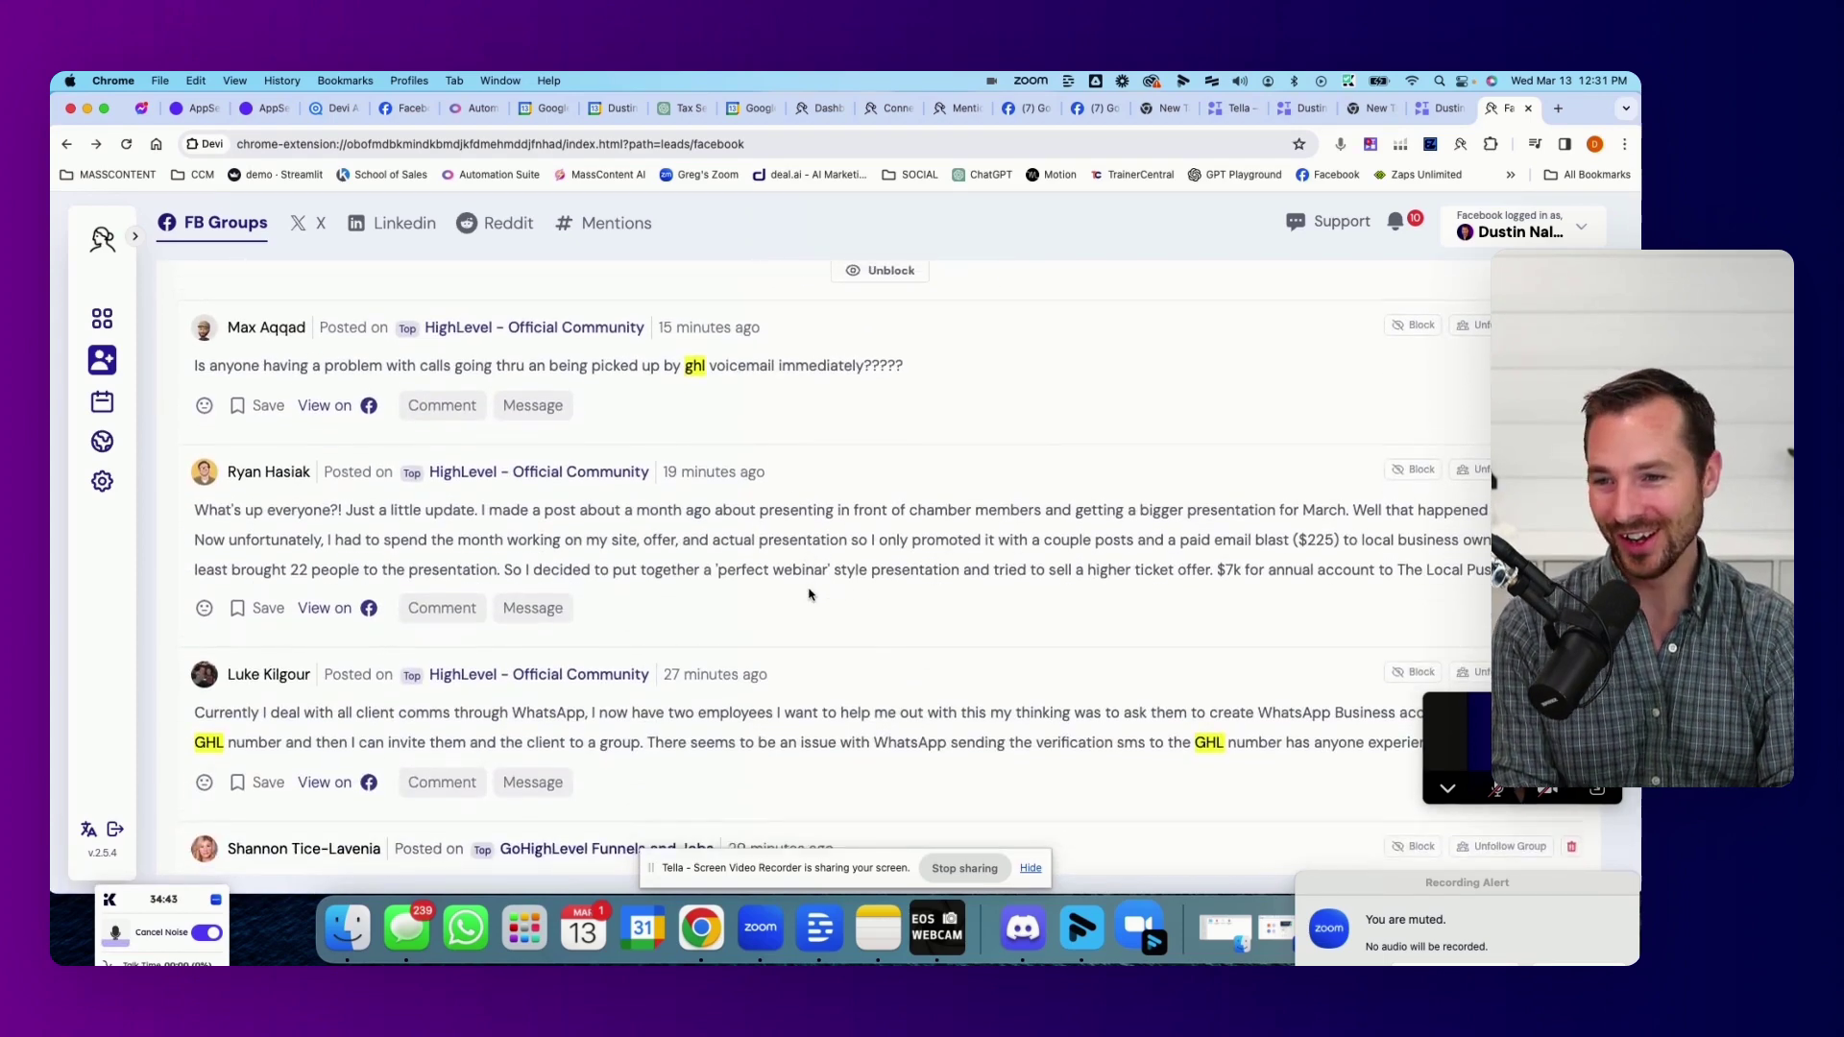
scroll(687, 413, "up", 1)
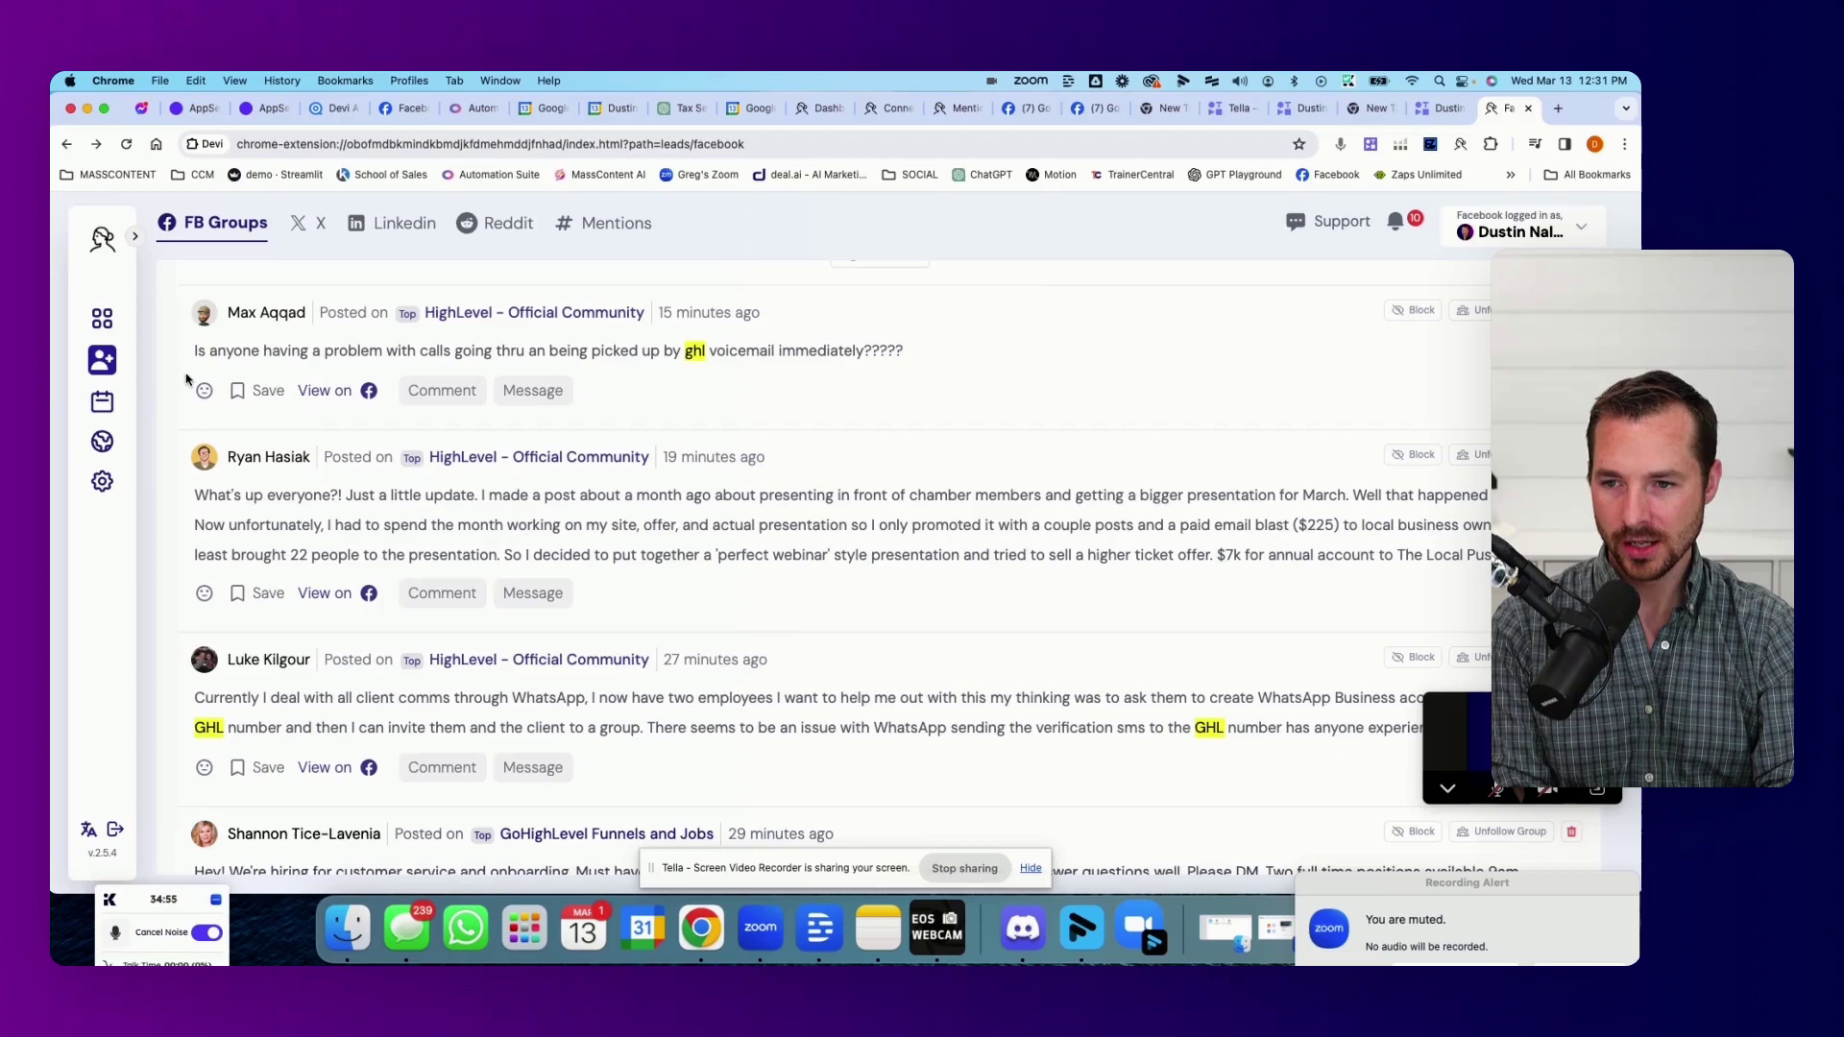
- View the voicemail question post on Facebook and expand its 'Write a comment...' box
left_click(336, 393)
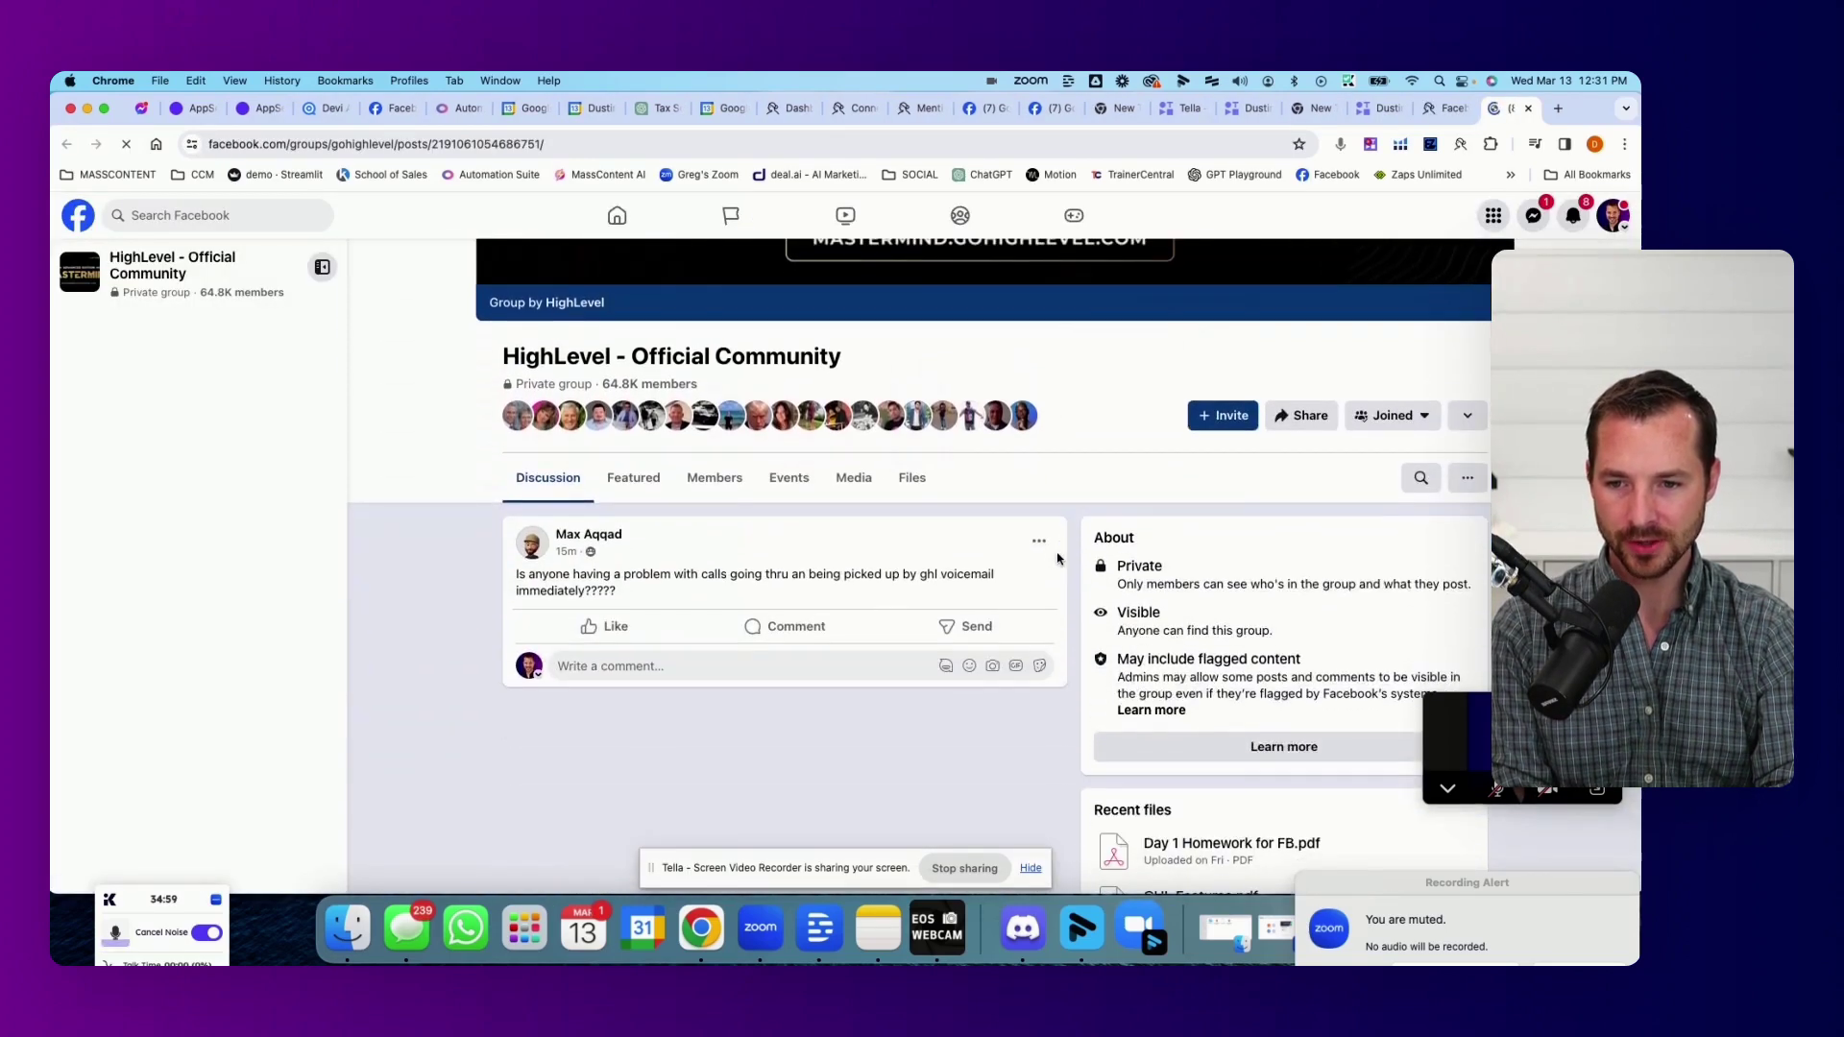
mouse_move(603, 629)
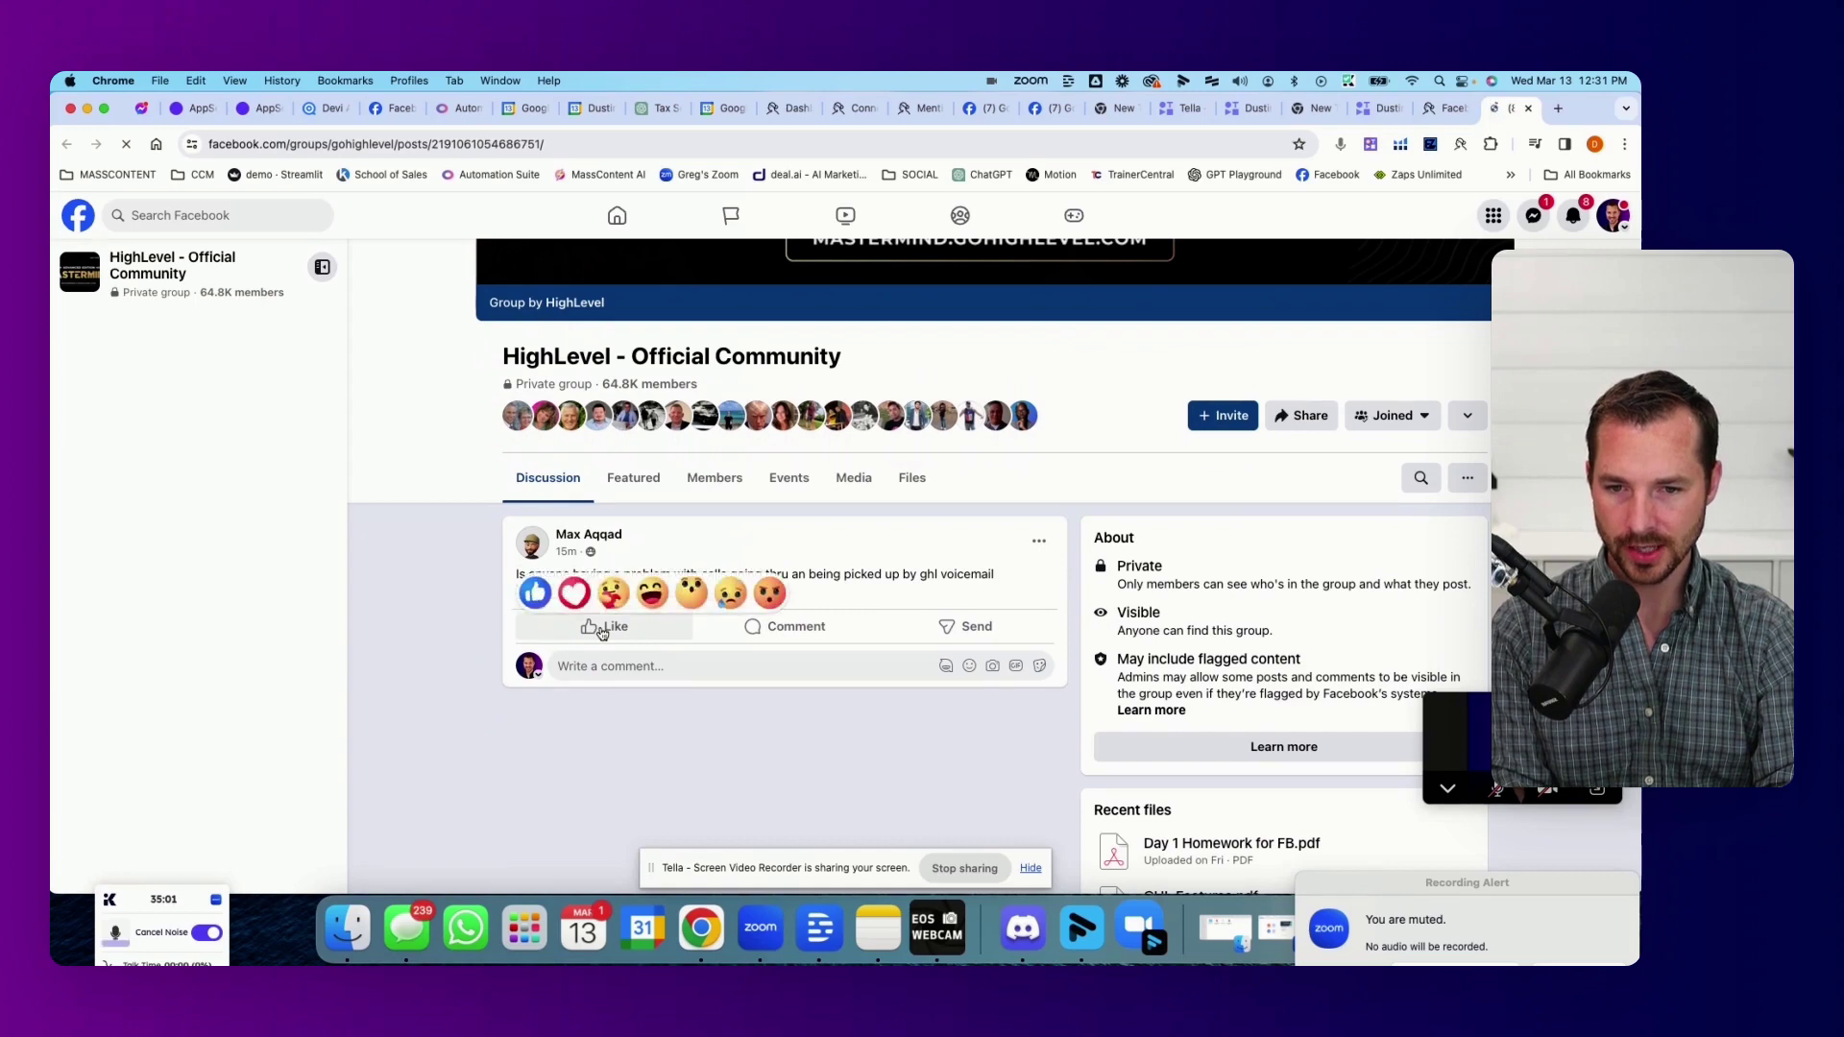
left_click(582, 664)
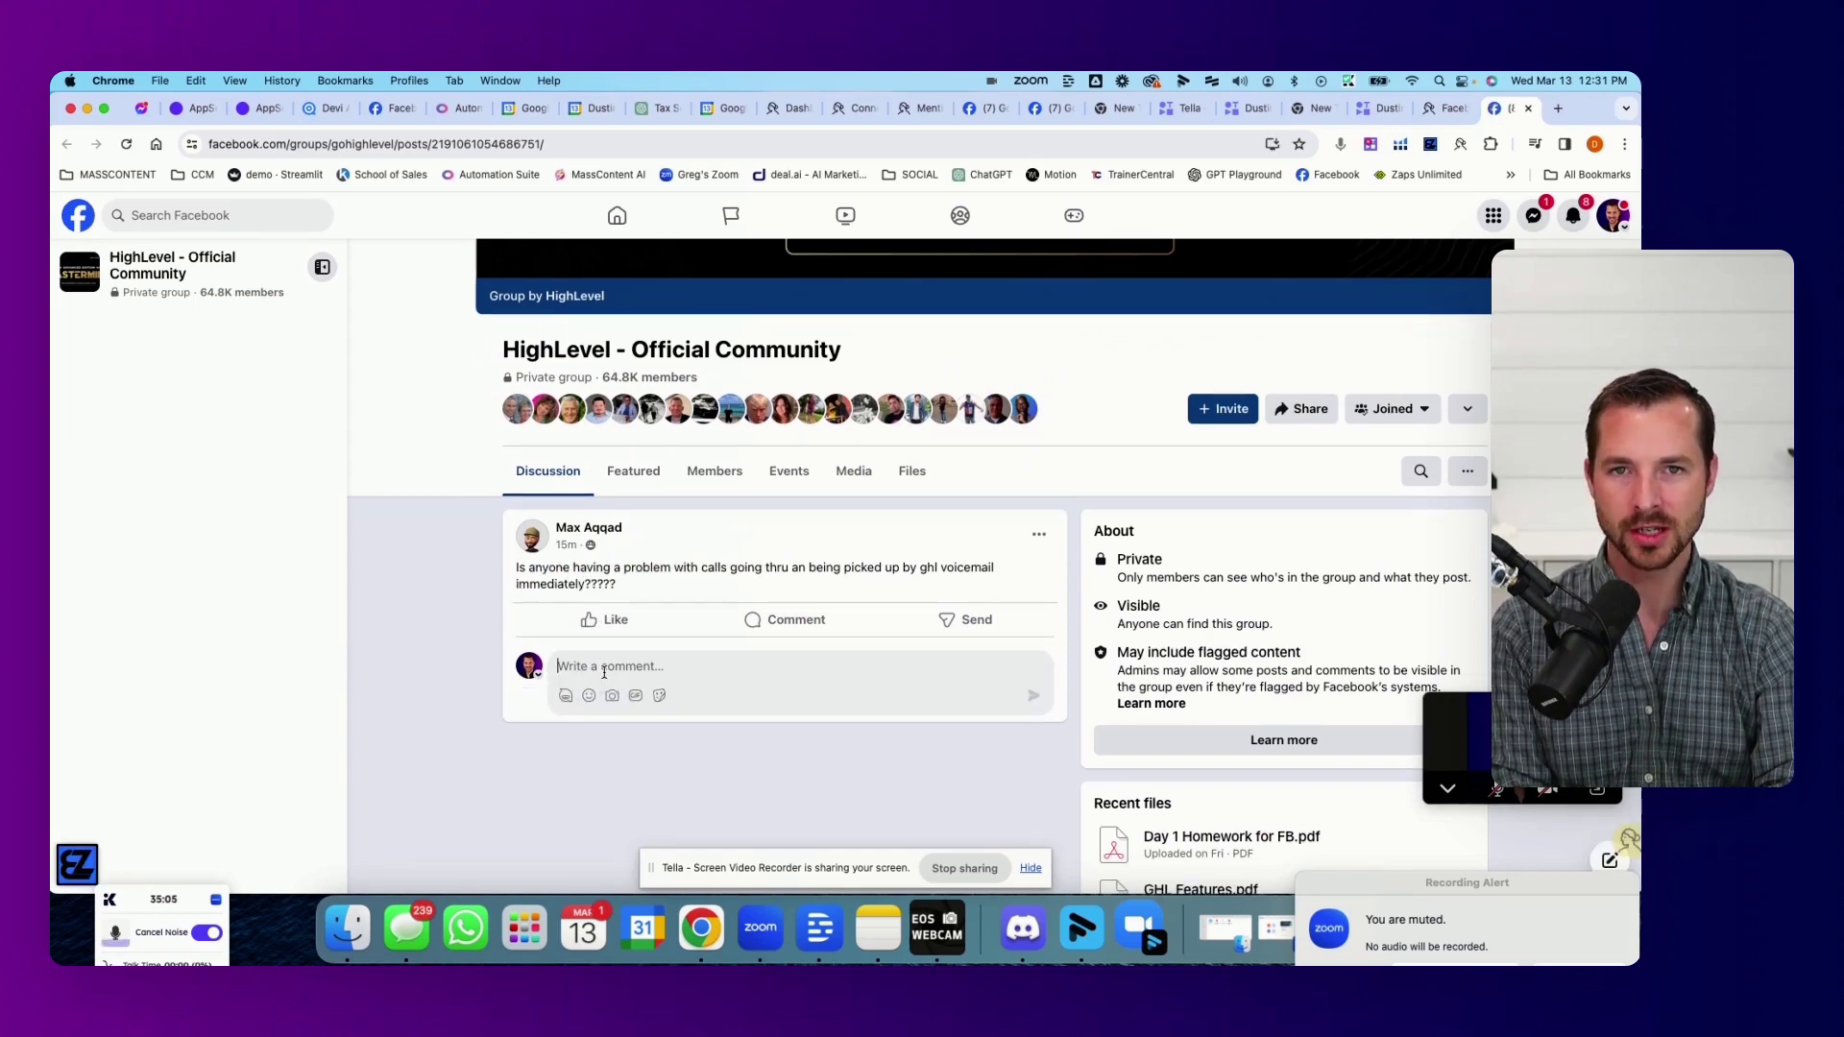
scroll(607, 666, "down", 1)
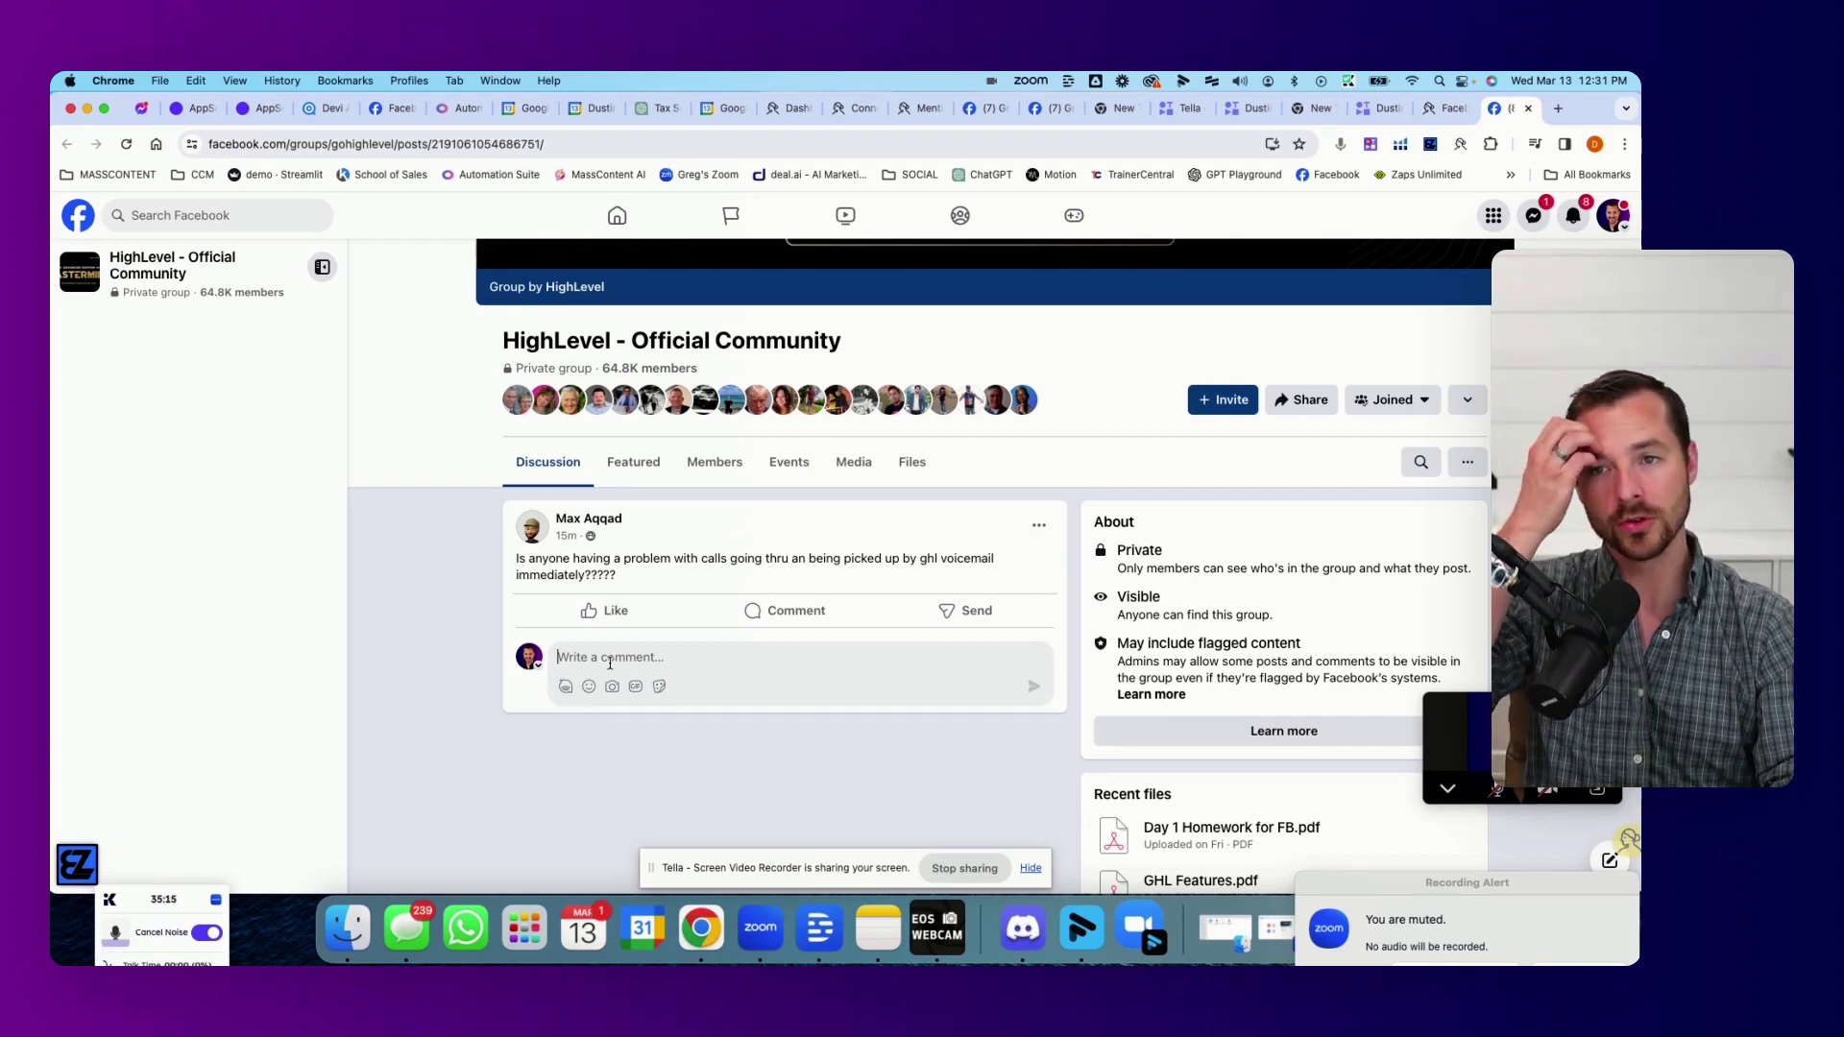
- Back in the Devi lead feed, start a comment on the voicemail question post
left_click(1445, 109)
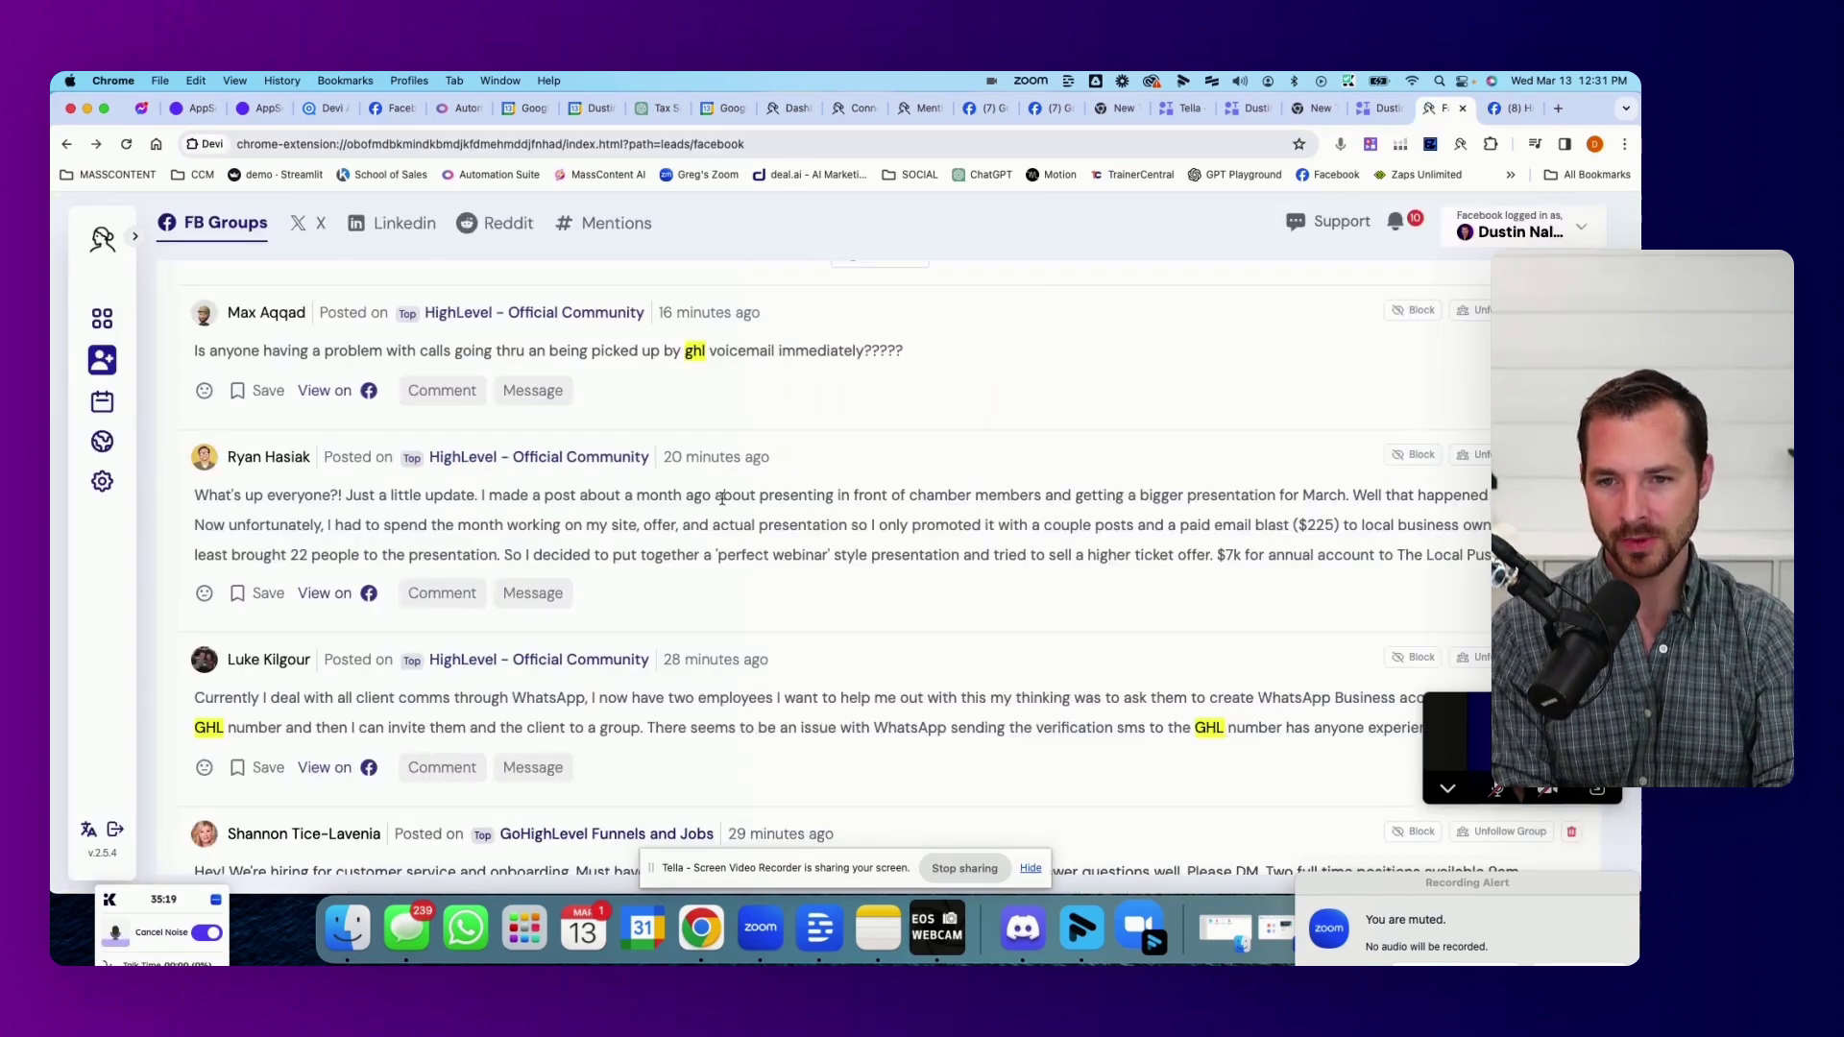
scroll(716, 509, "down", 10)
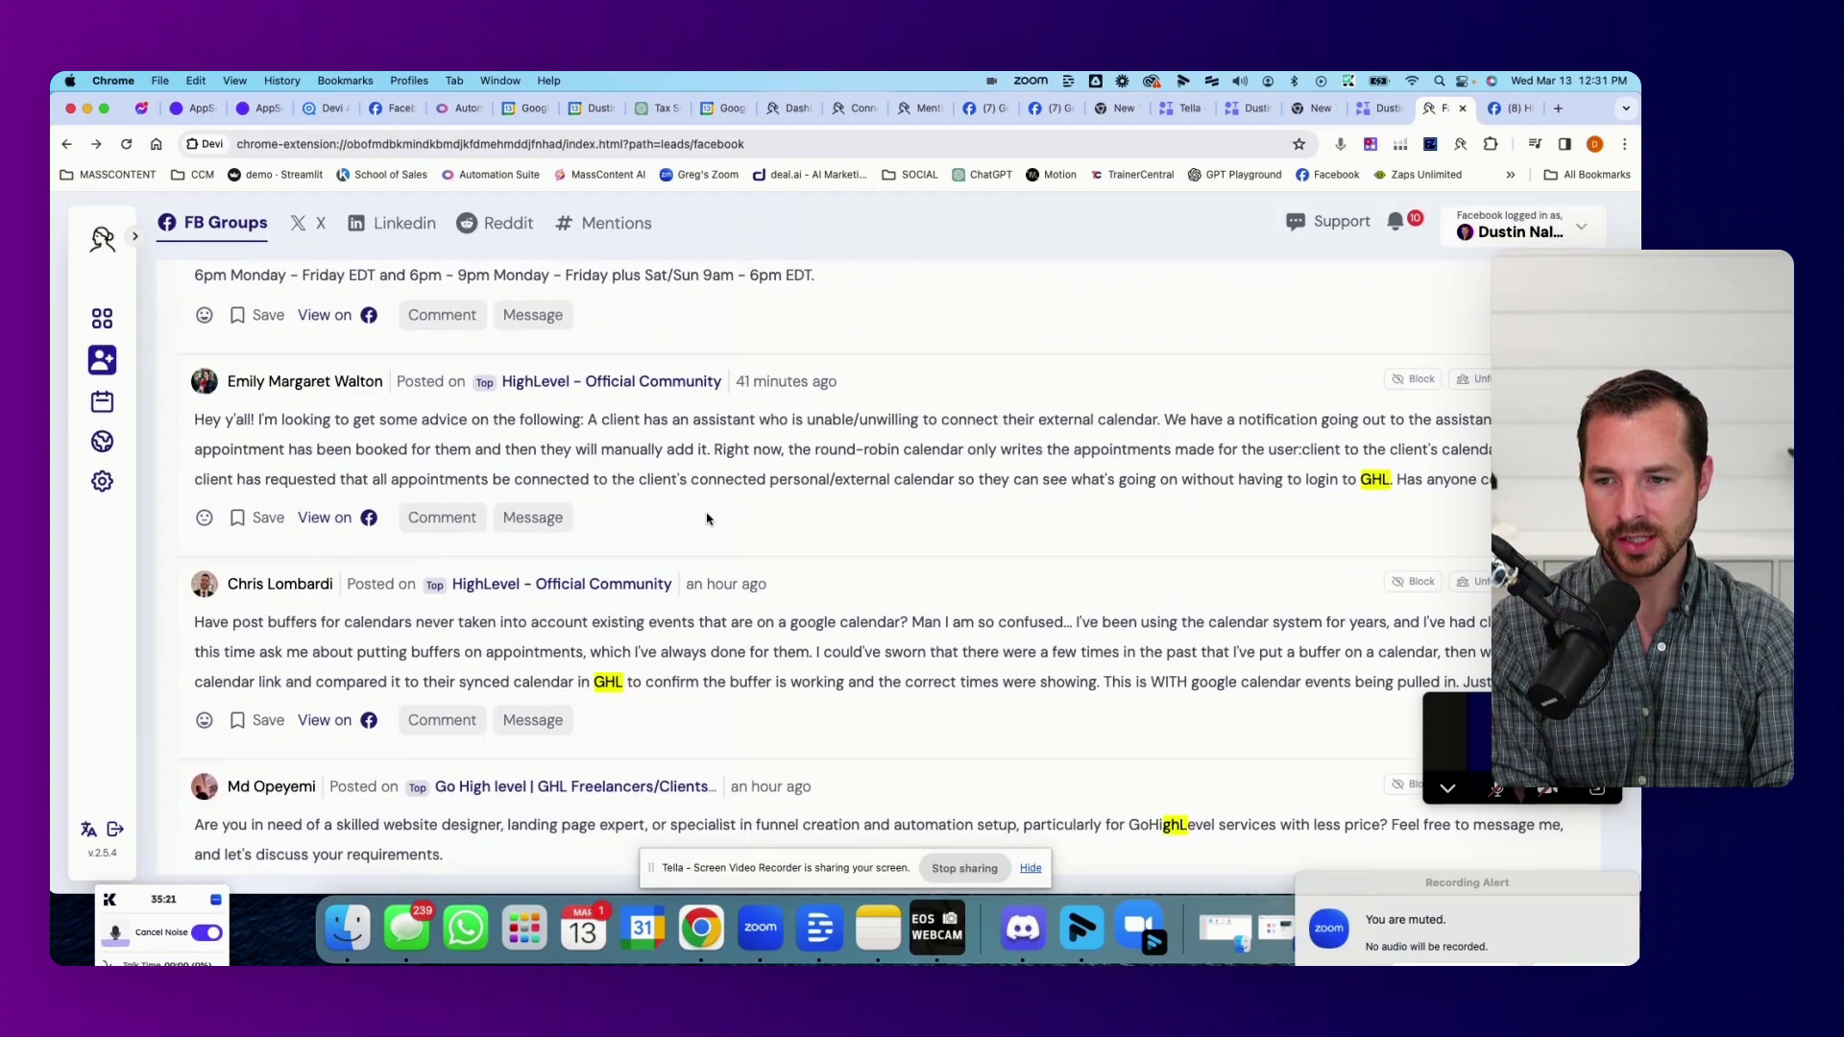
scroll(447, 621, "up", 10)
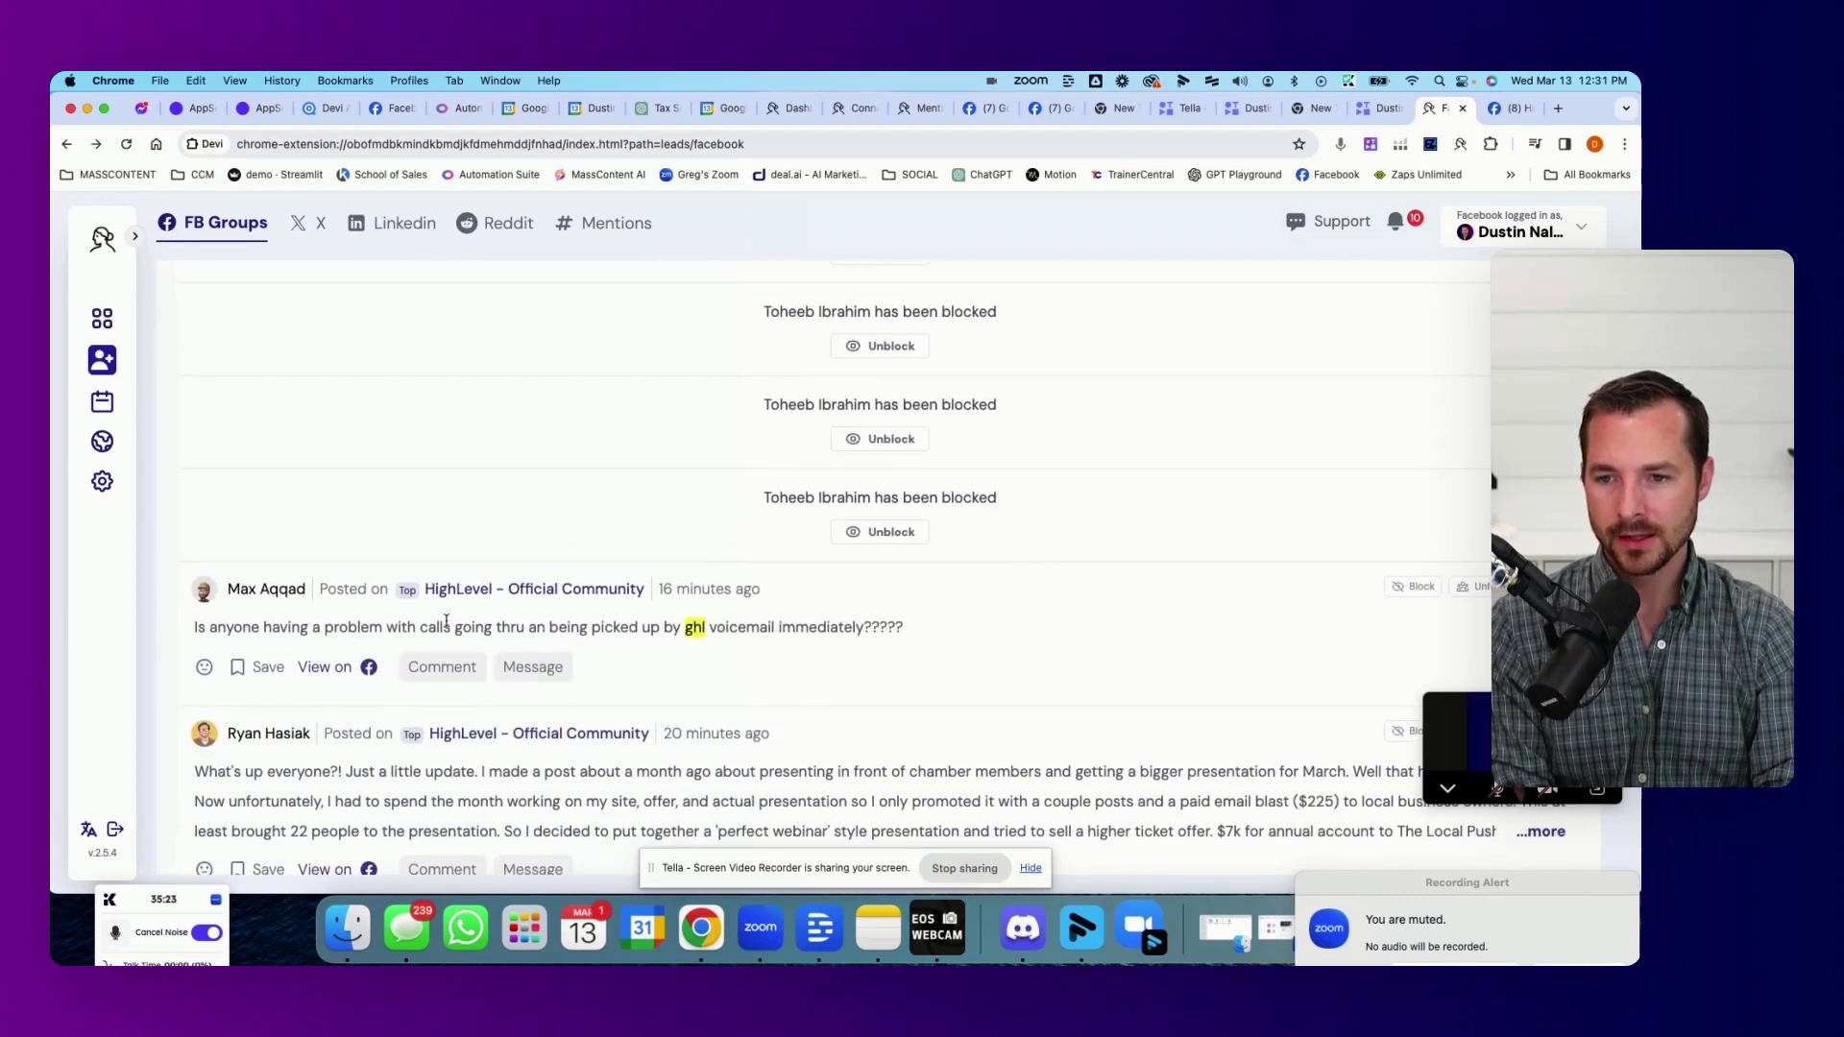
scroll(447, 624, "down", 3)
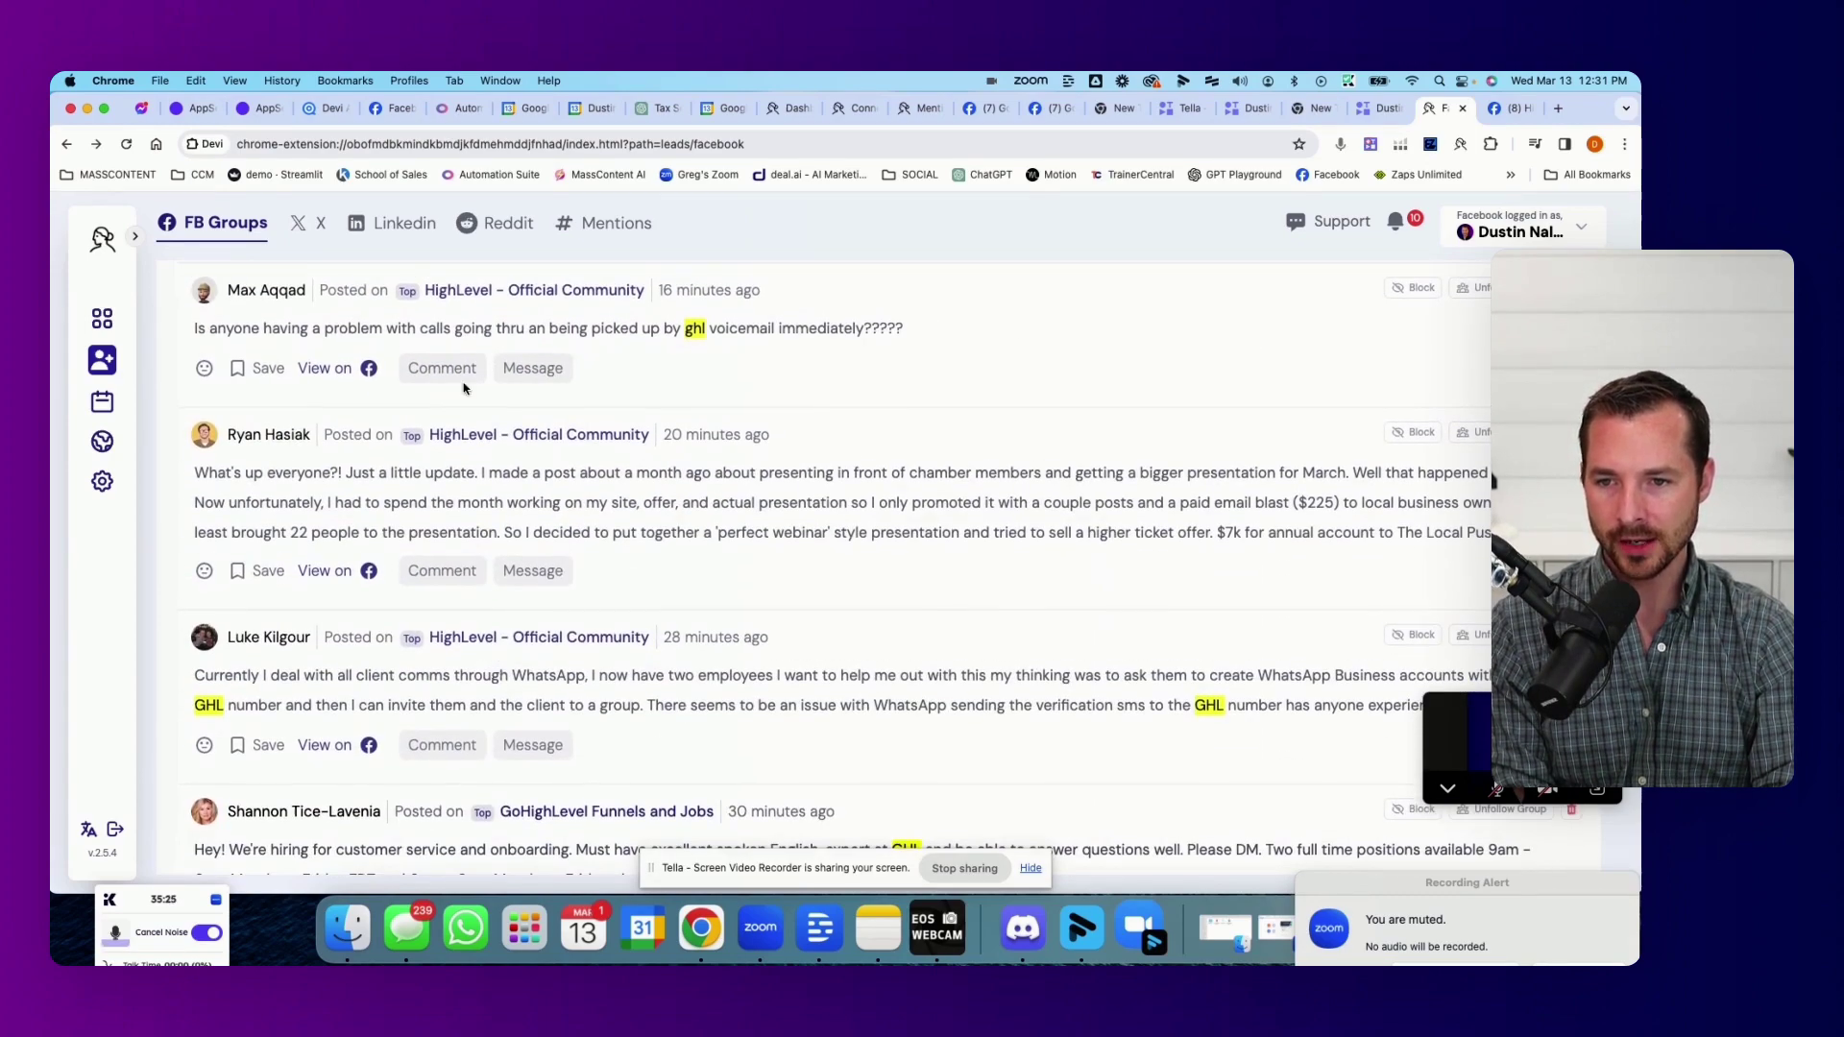
left_click(444, 370)
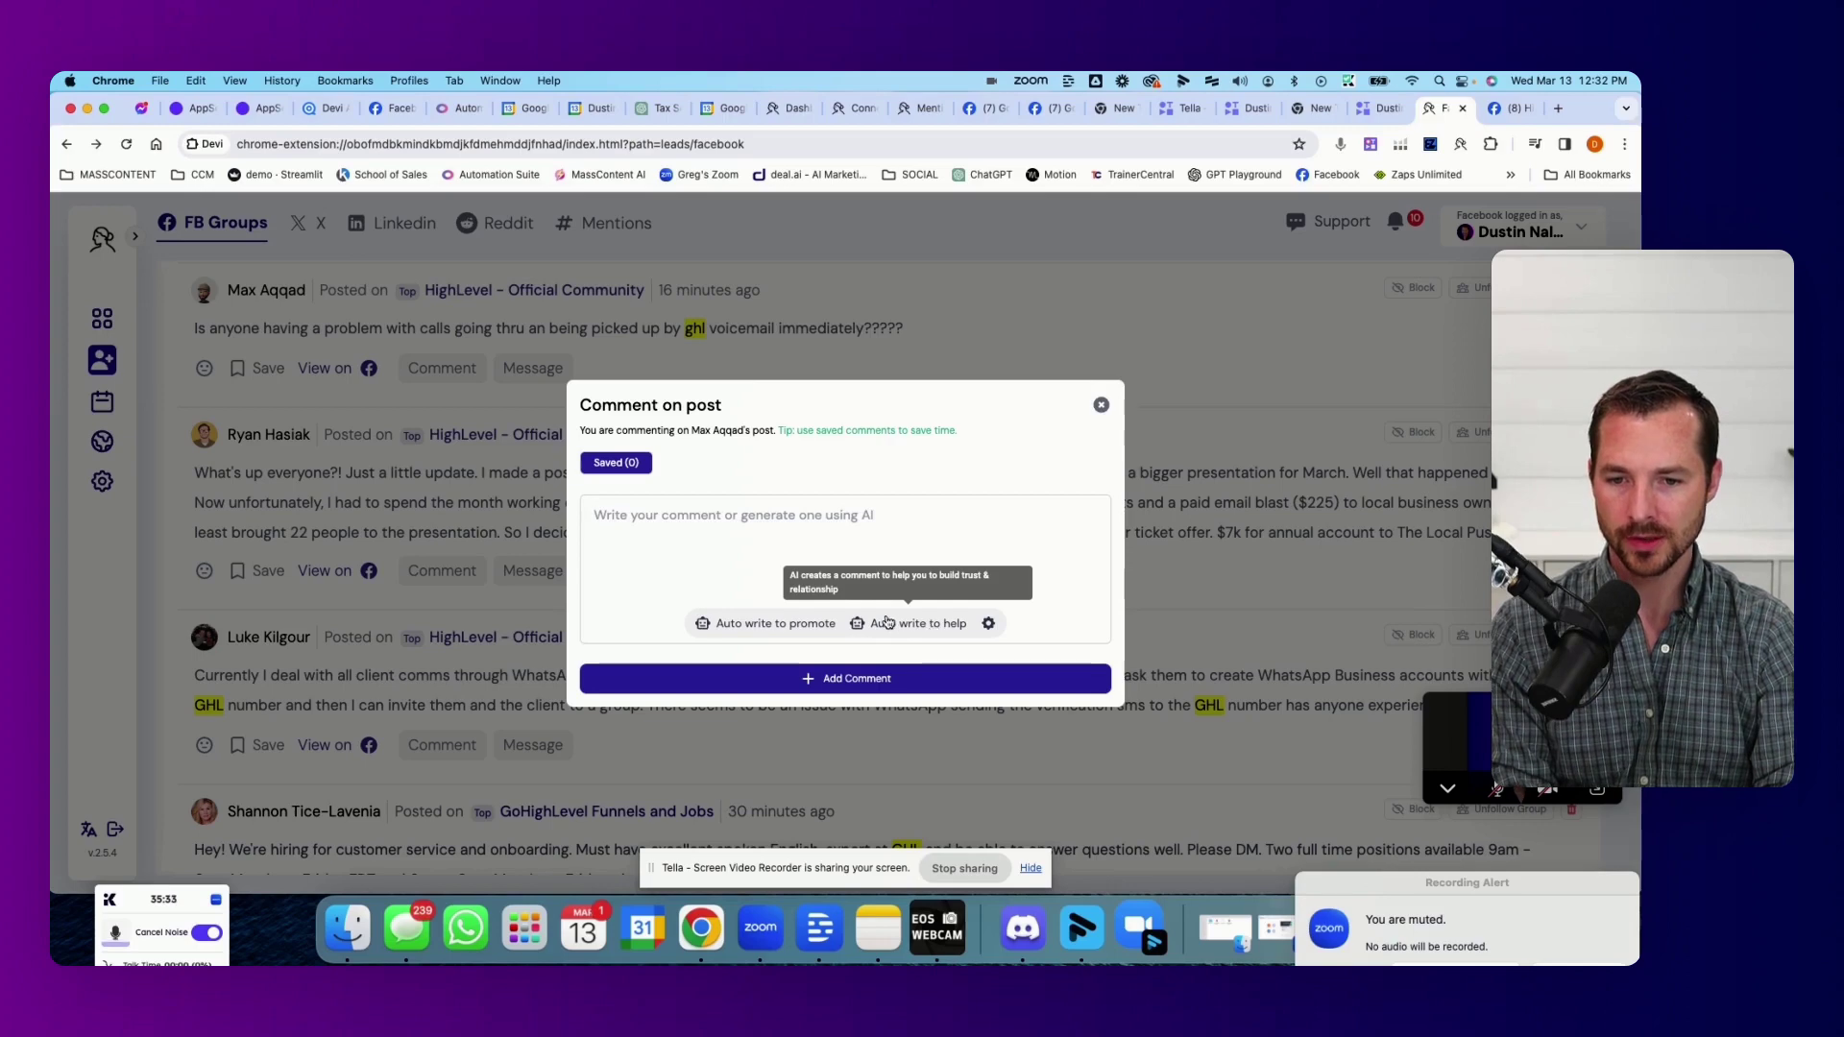
- Auto-write a reply suggesting checking phone settings or the provider, review it, and add the comment
left_click(919, 628)
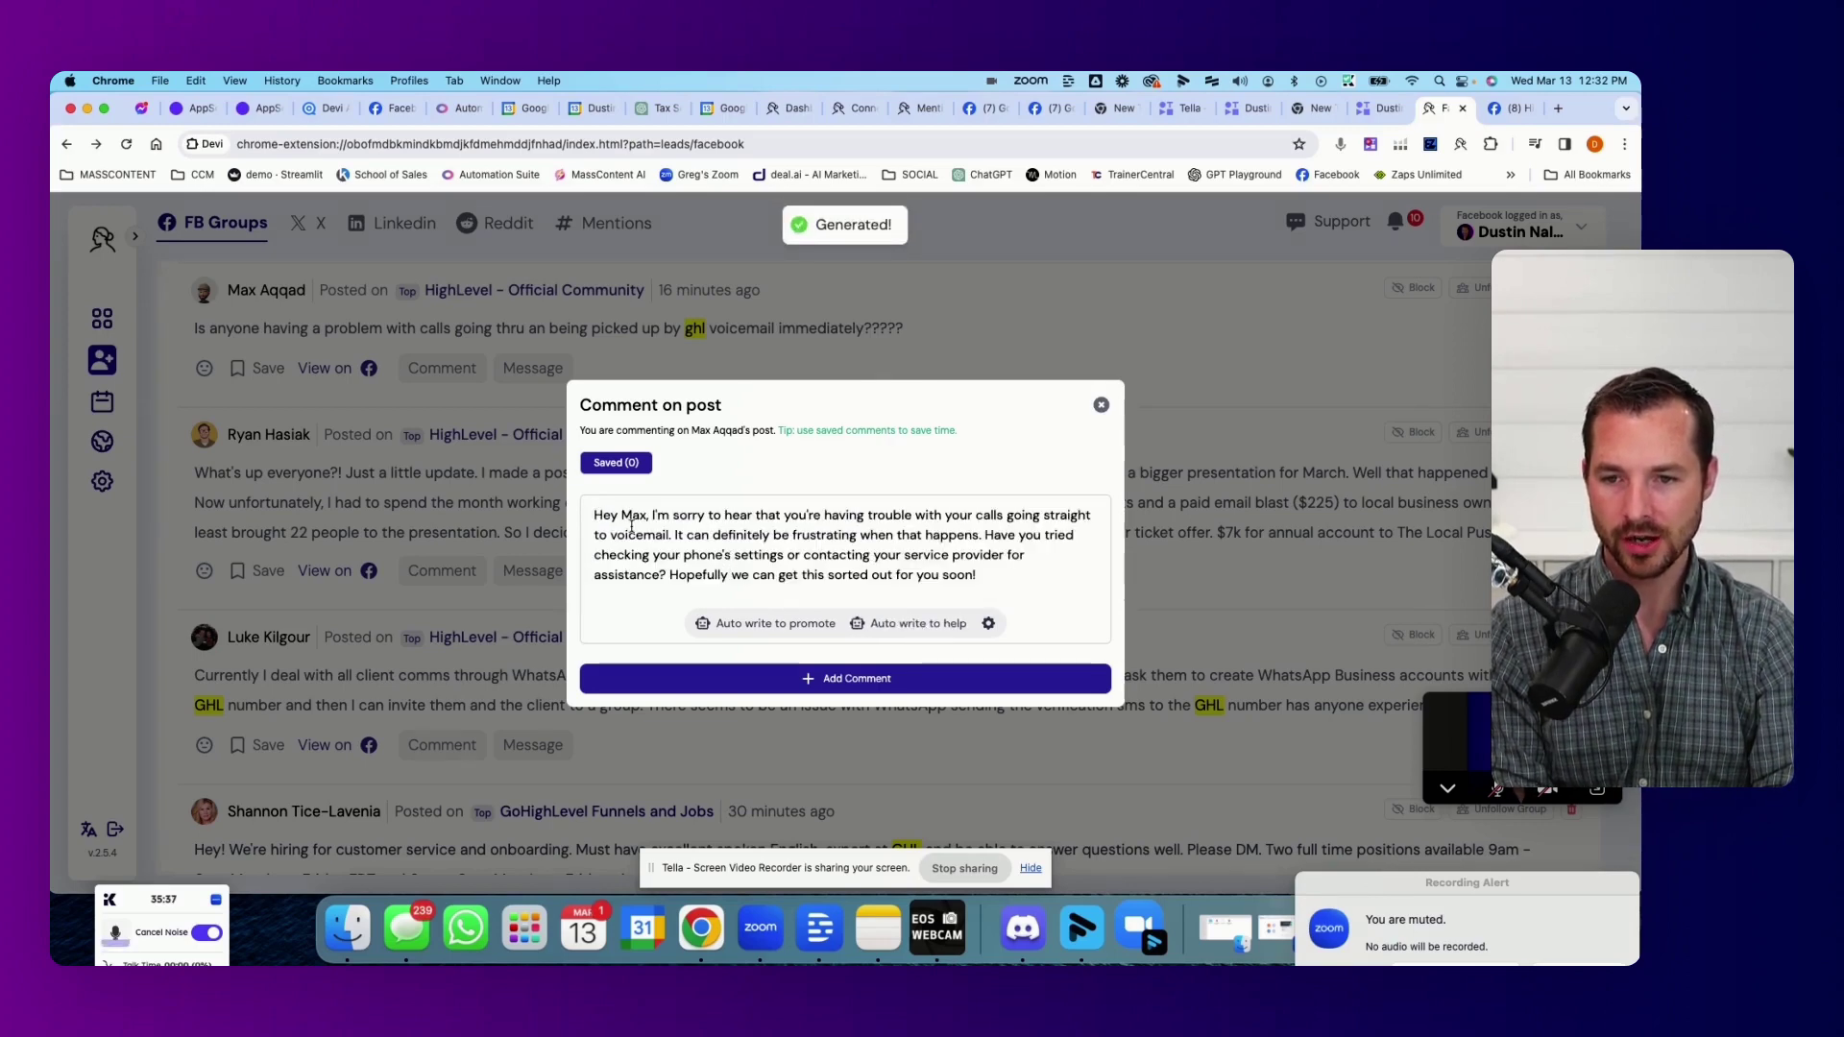
left_click_drag(597, 518, 1074, 593)
key("Right")
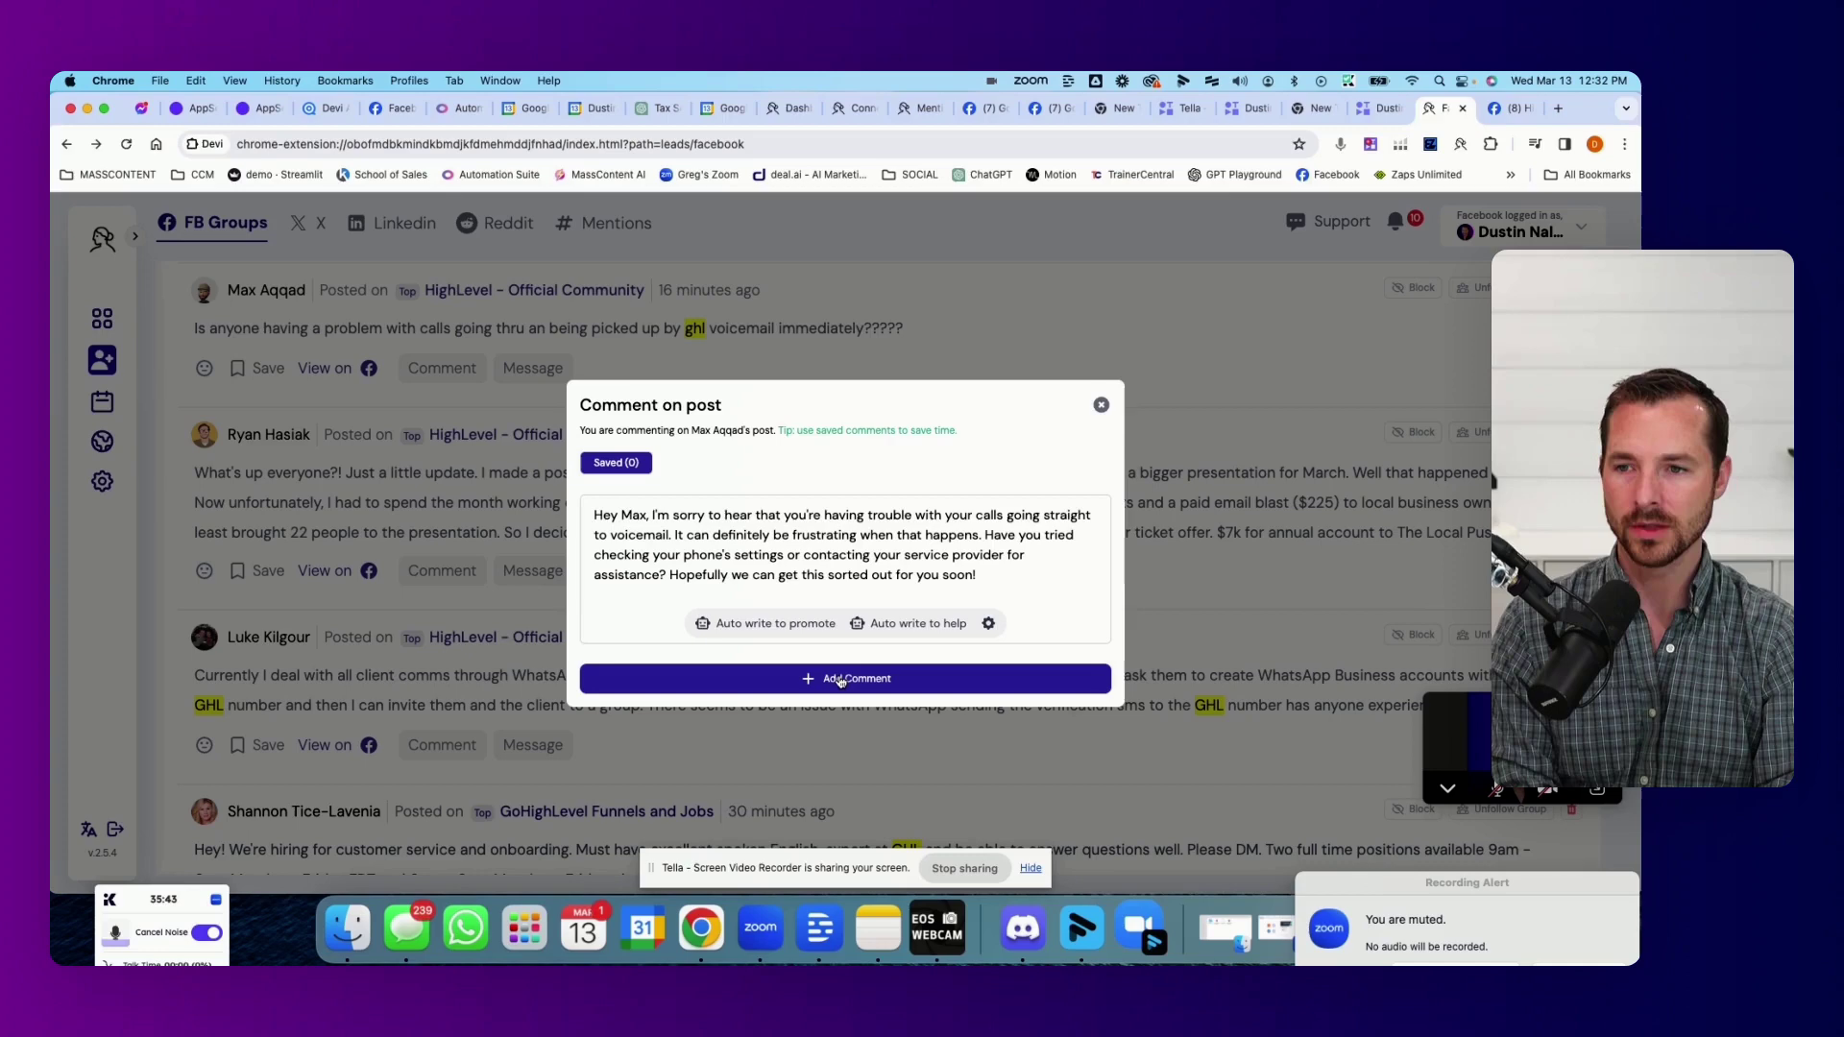
mouse_move(1012, 575)
left_mouse_down()
mouse_move(597, 509)
mouse_move(995, 594)
left_mouse_up()
left_click(688, 520)
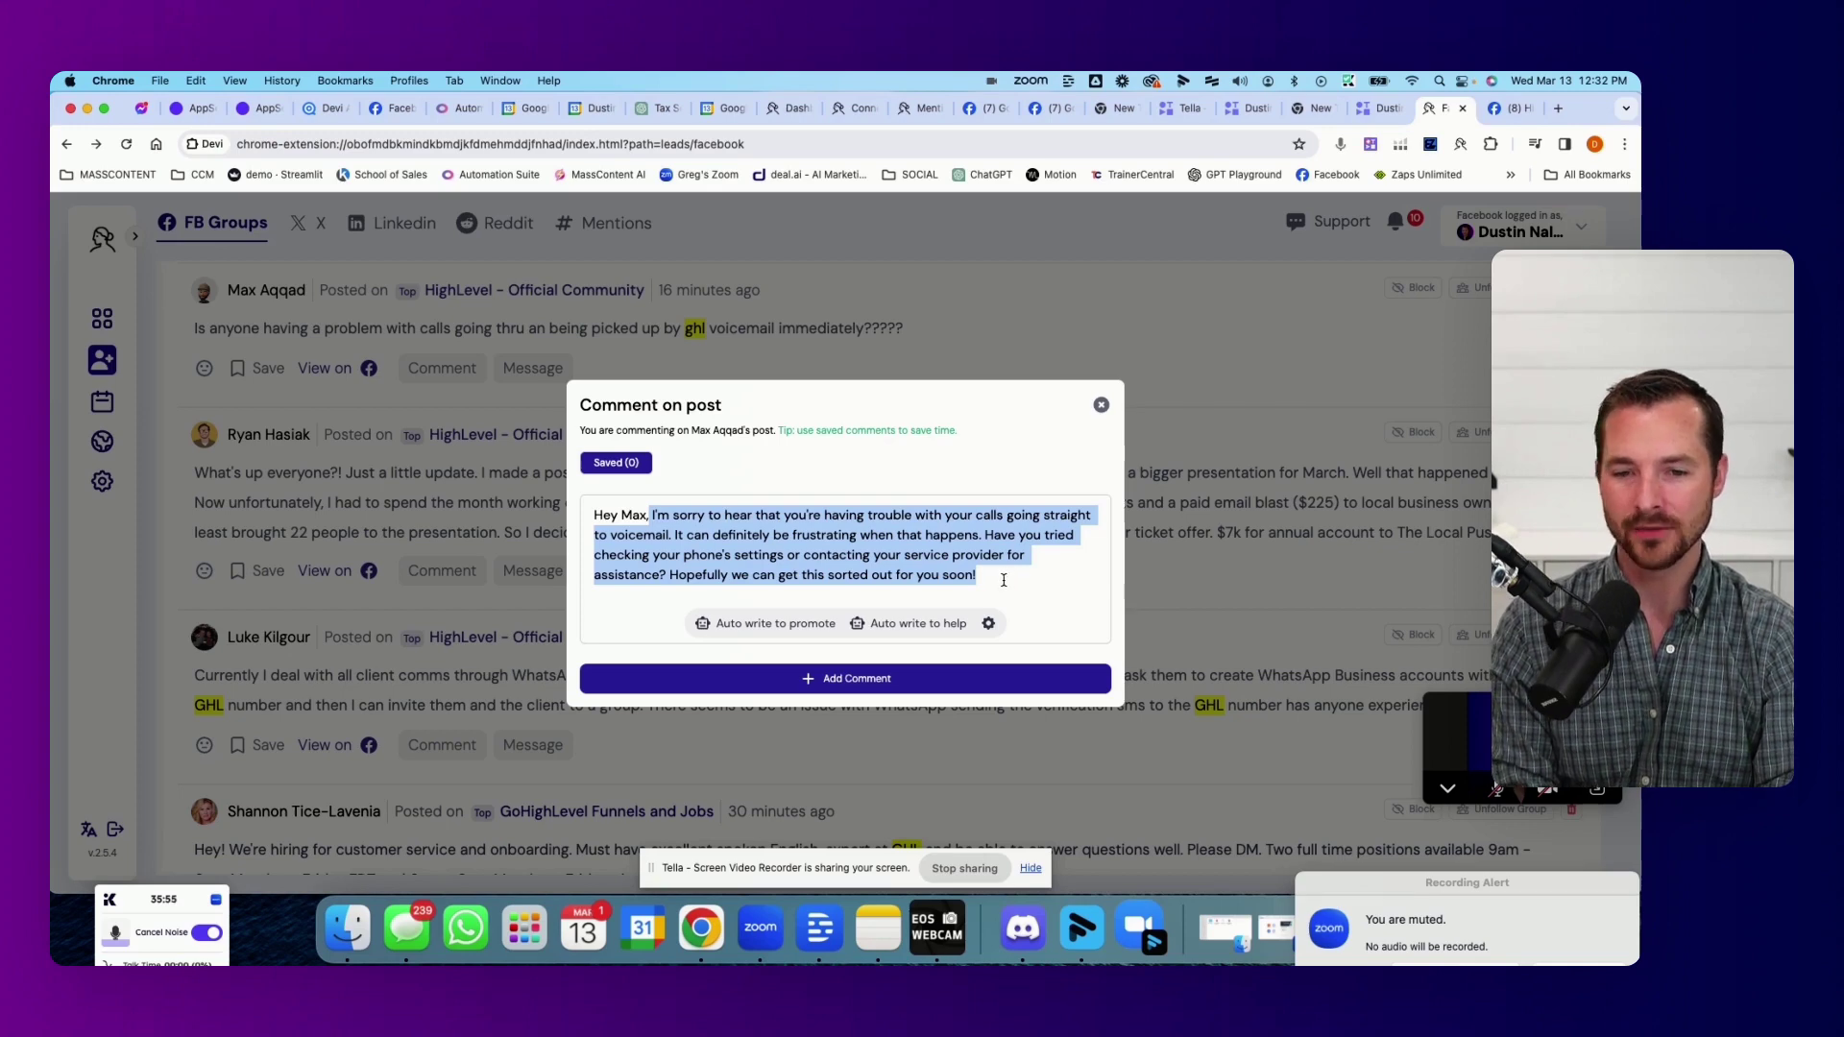
left_click(973, 575)
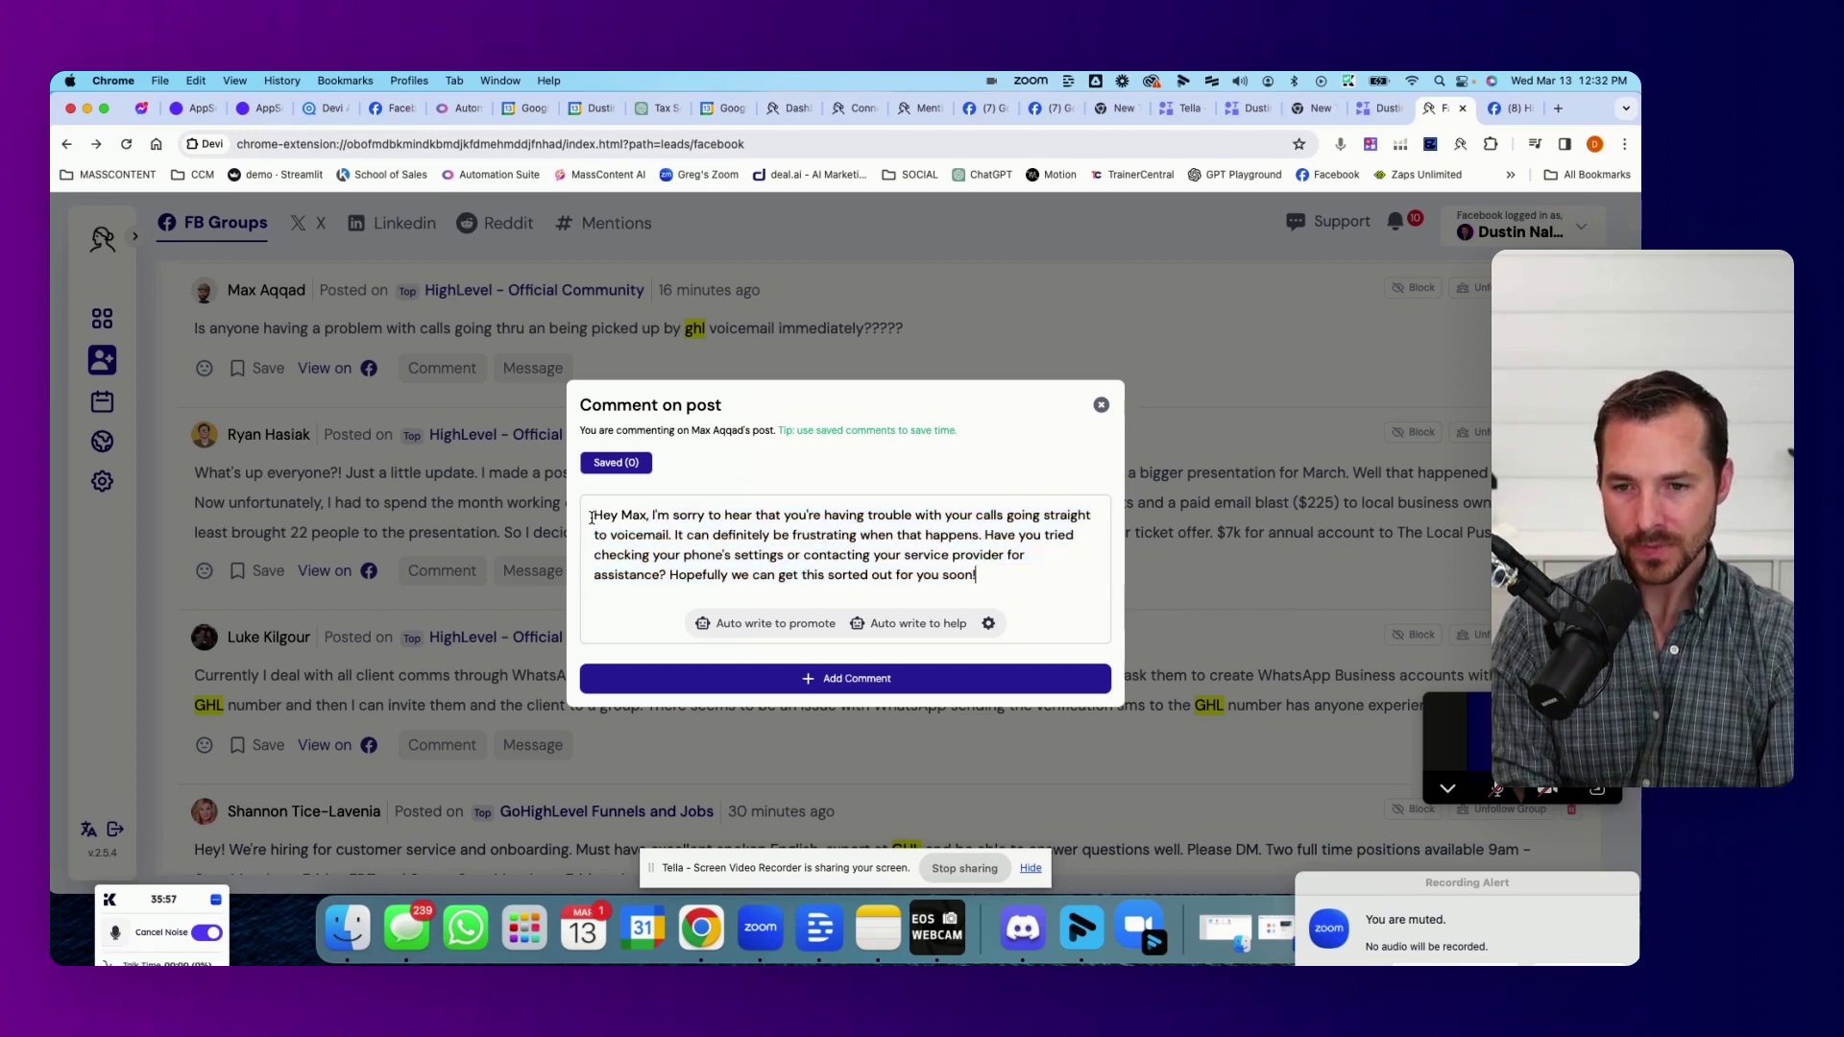
left_click_drag(591, 515, 1121, 598)
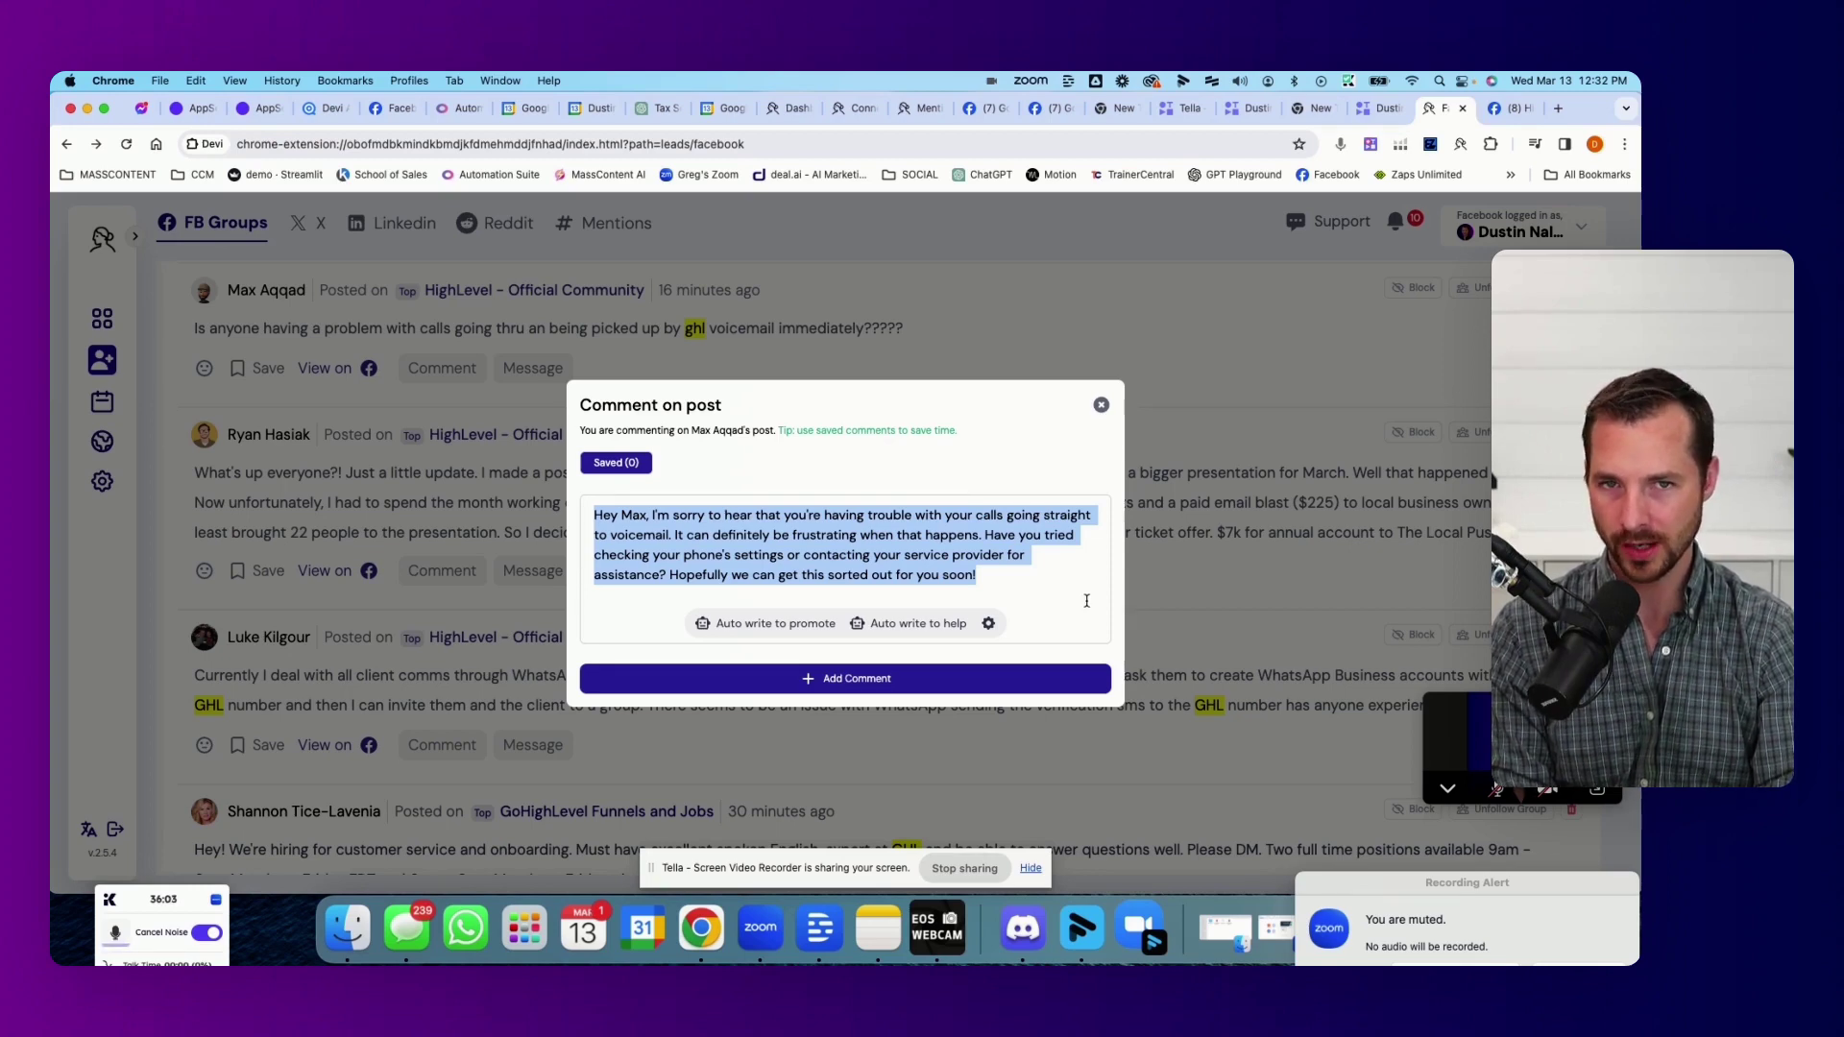
left_click(999, 575)
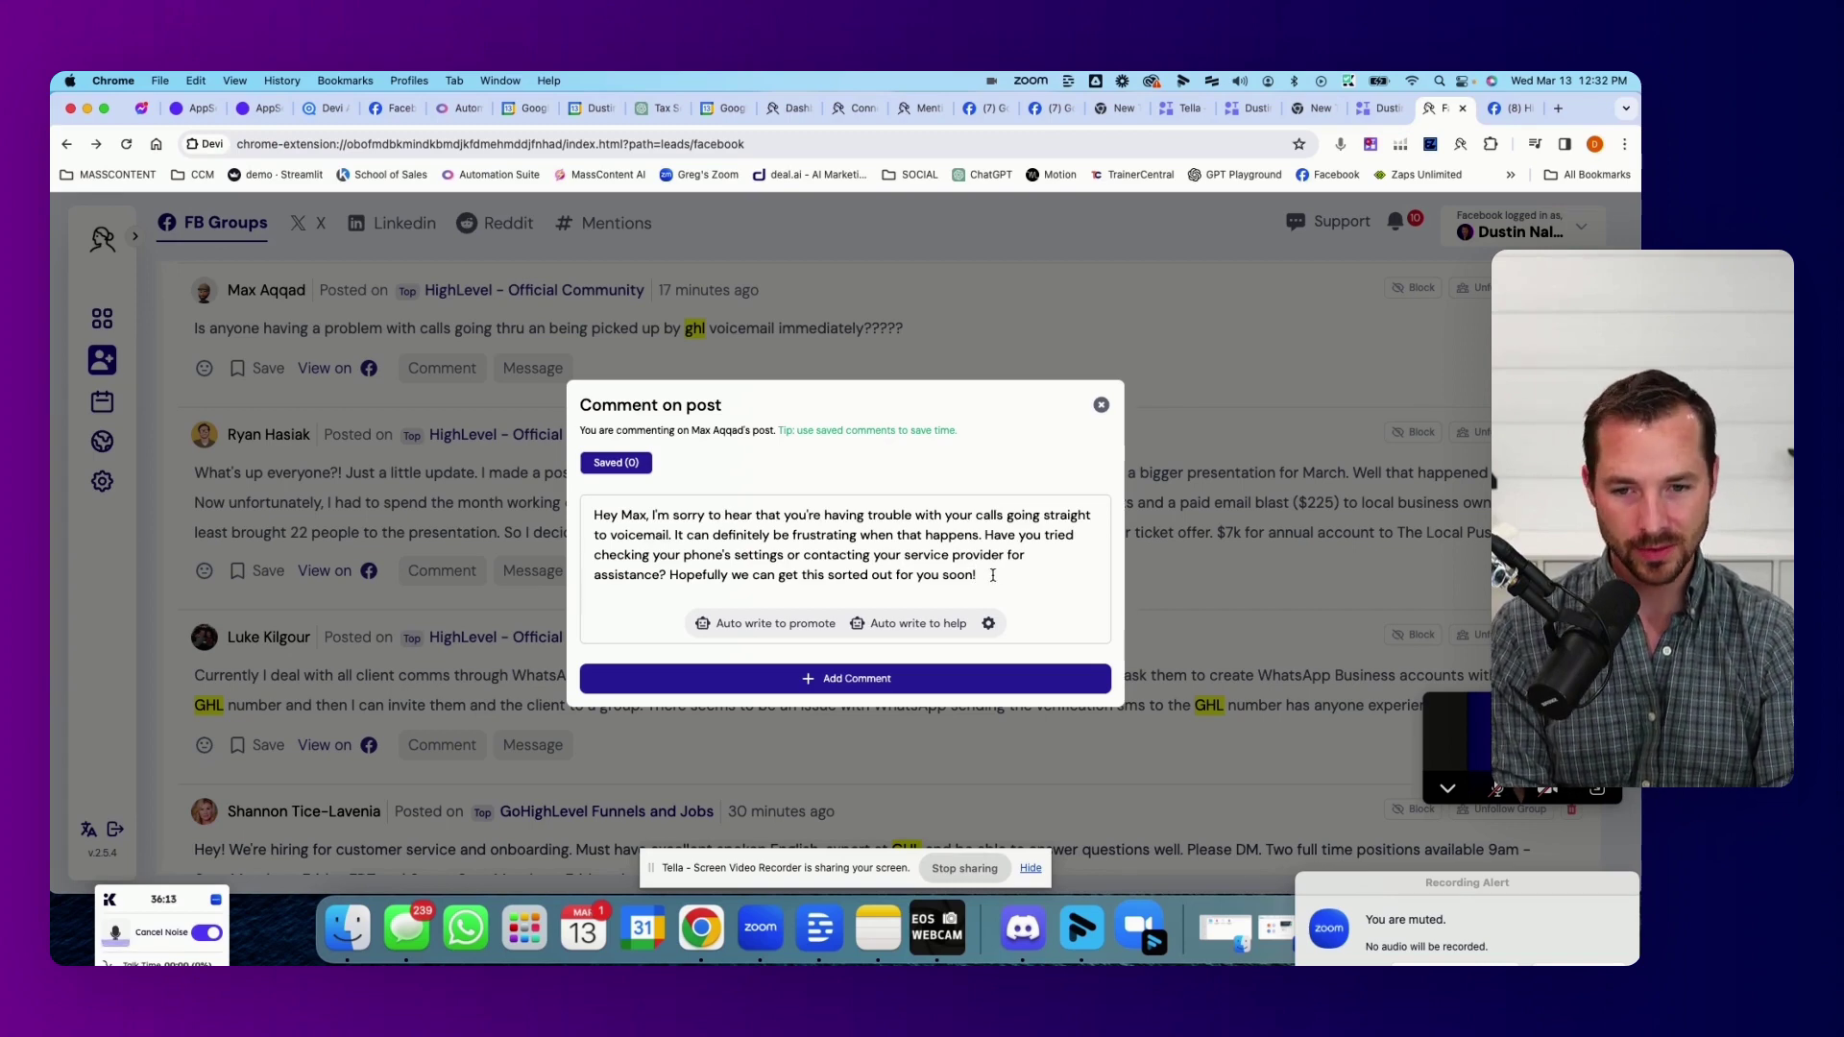
triple_click(1004, 559)
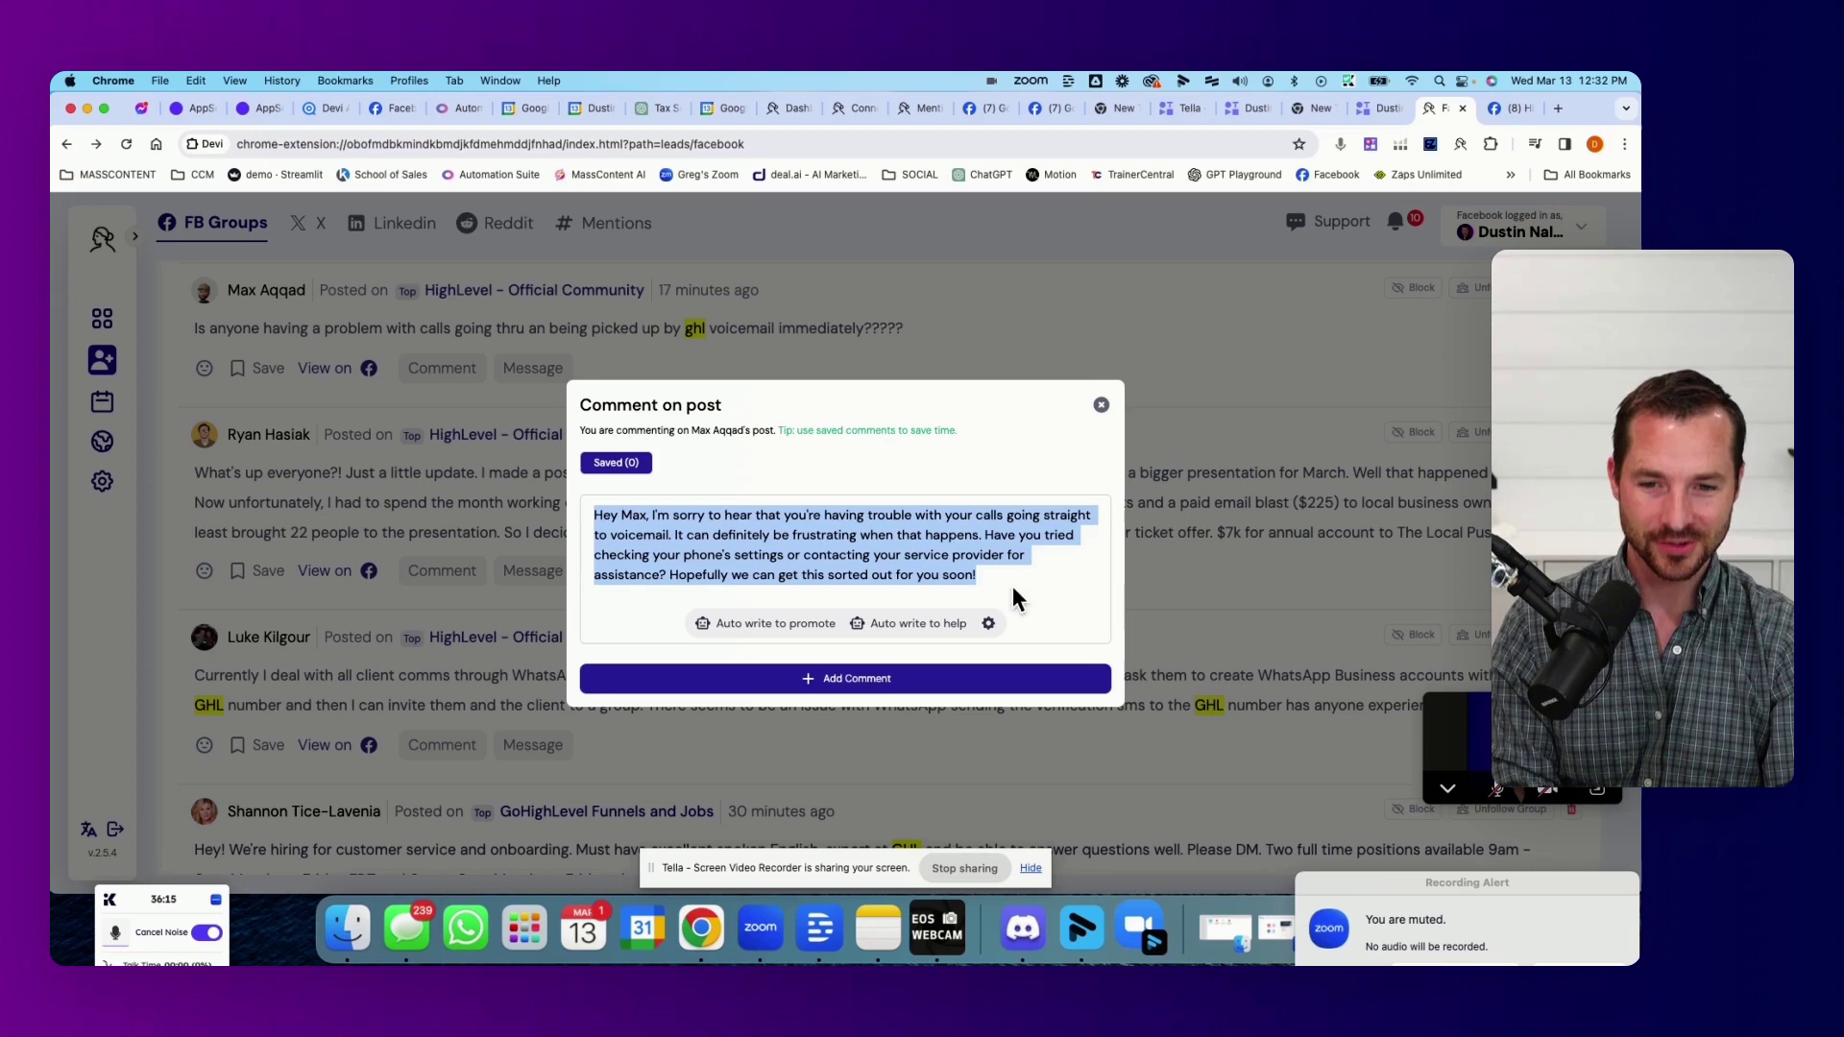
left_click(1009, 576)
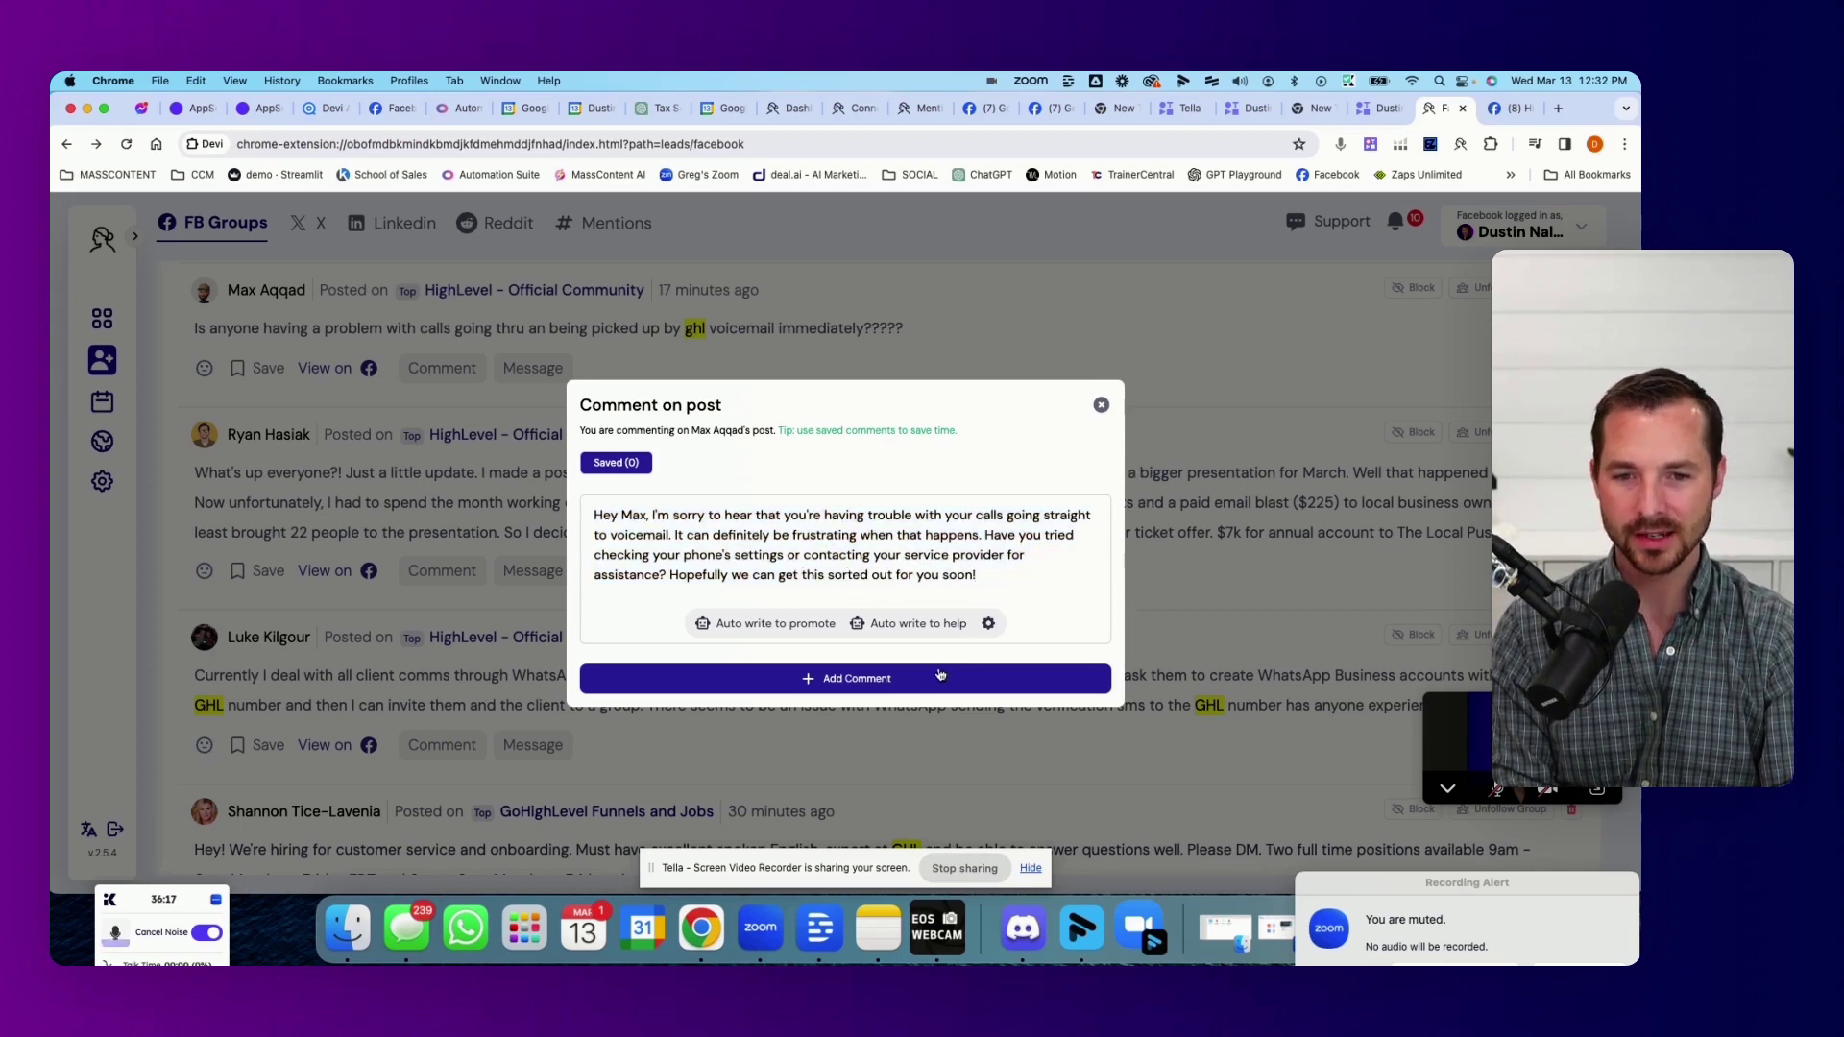
left_click(1101, 404)
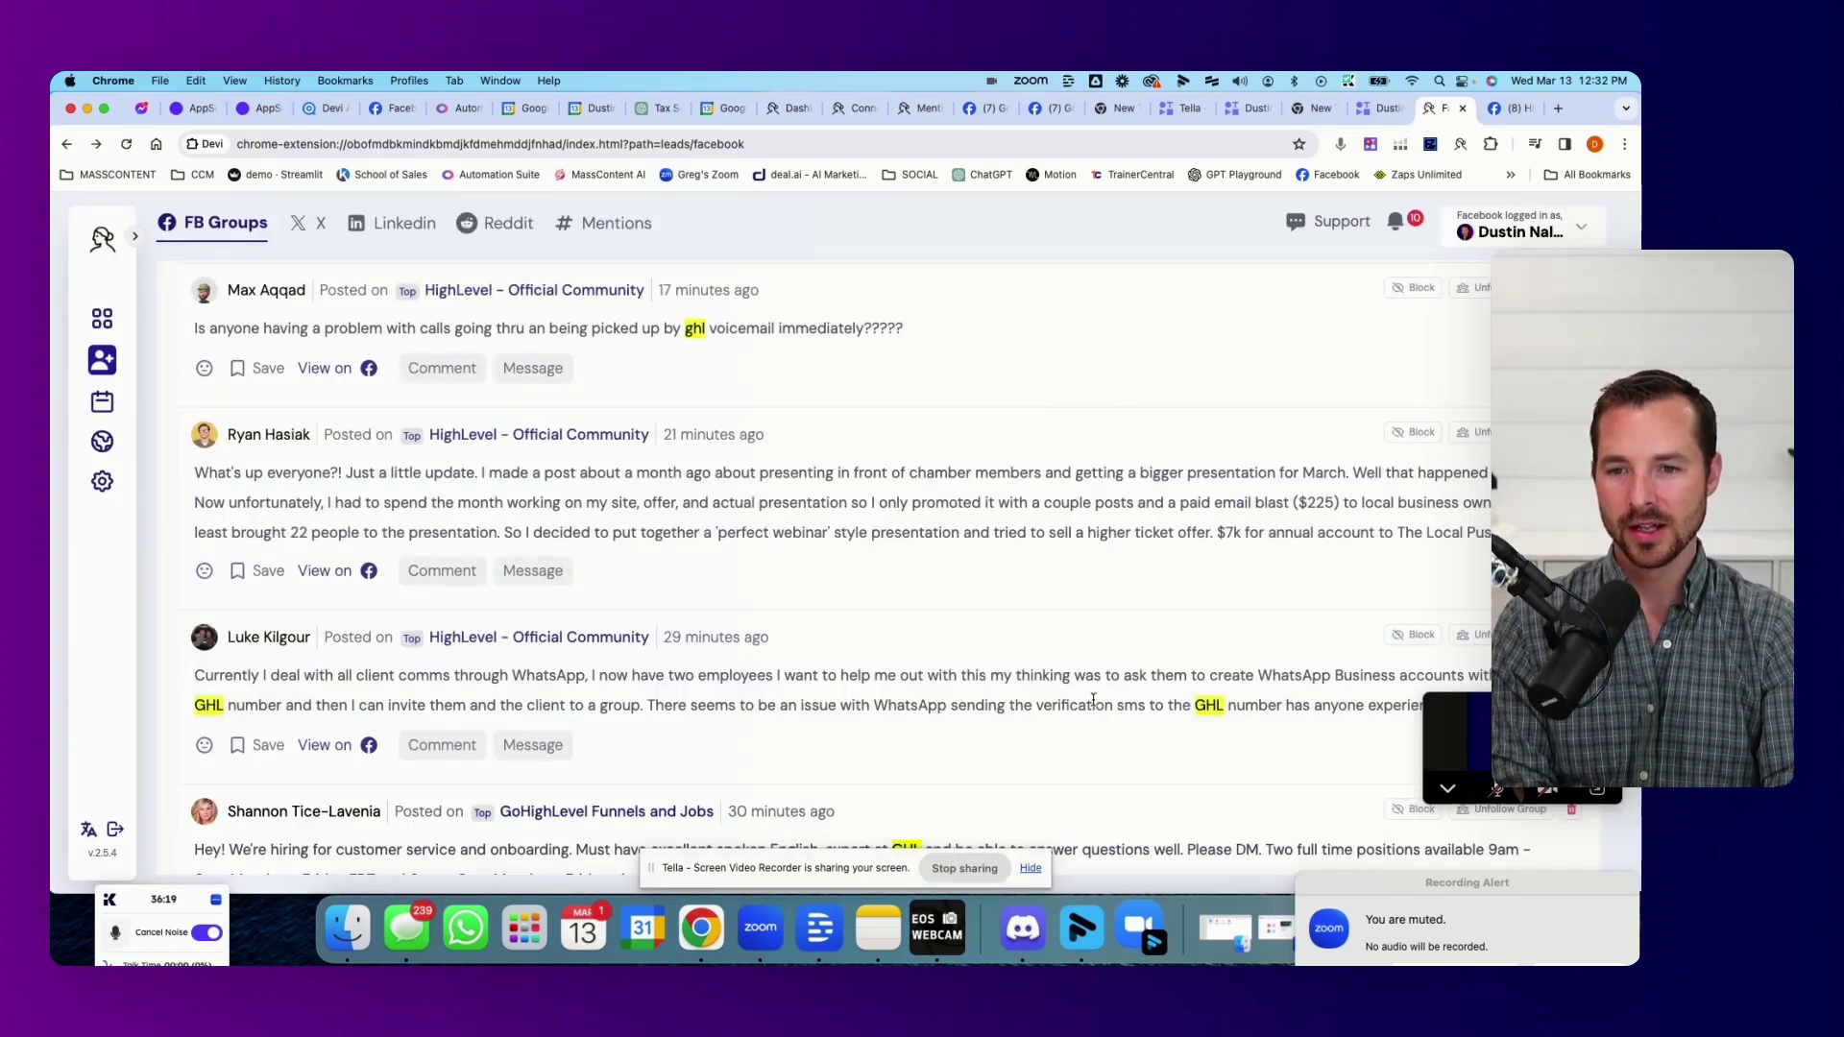
scroll(795, 637, "up", 10)
scroll(681, 547, "down", 10)
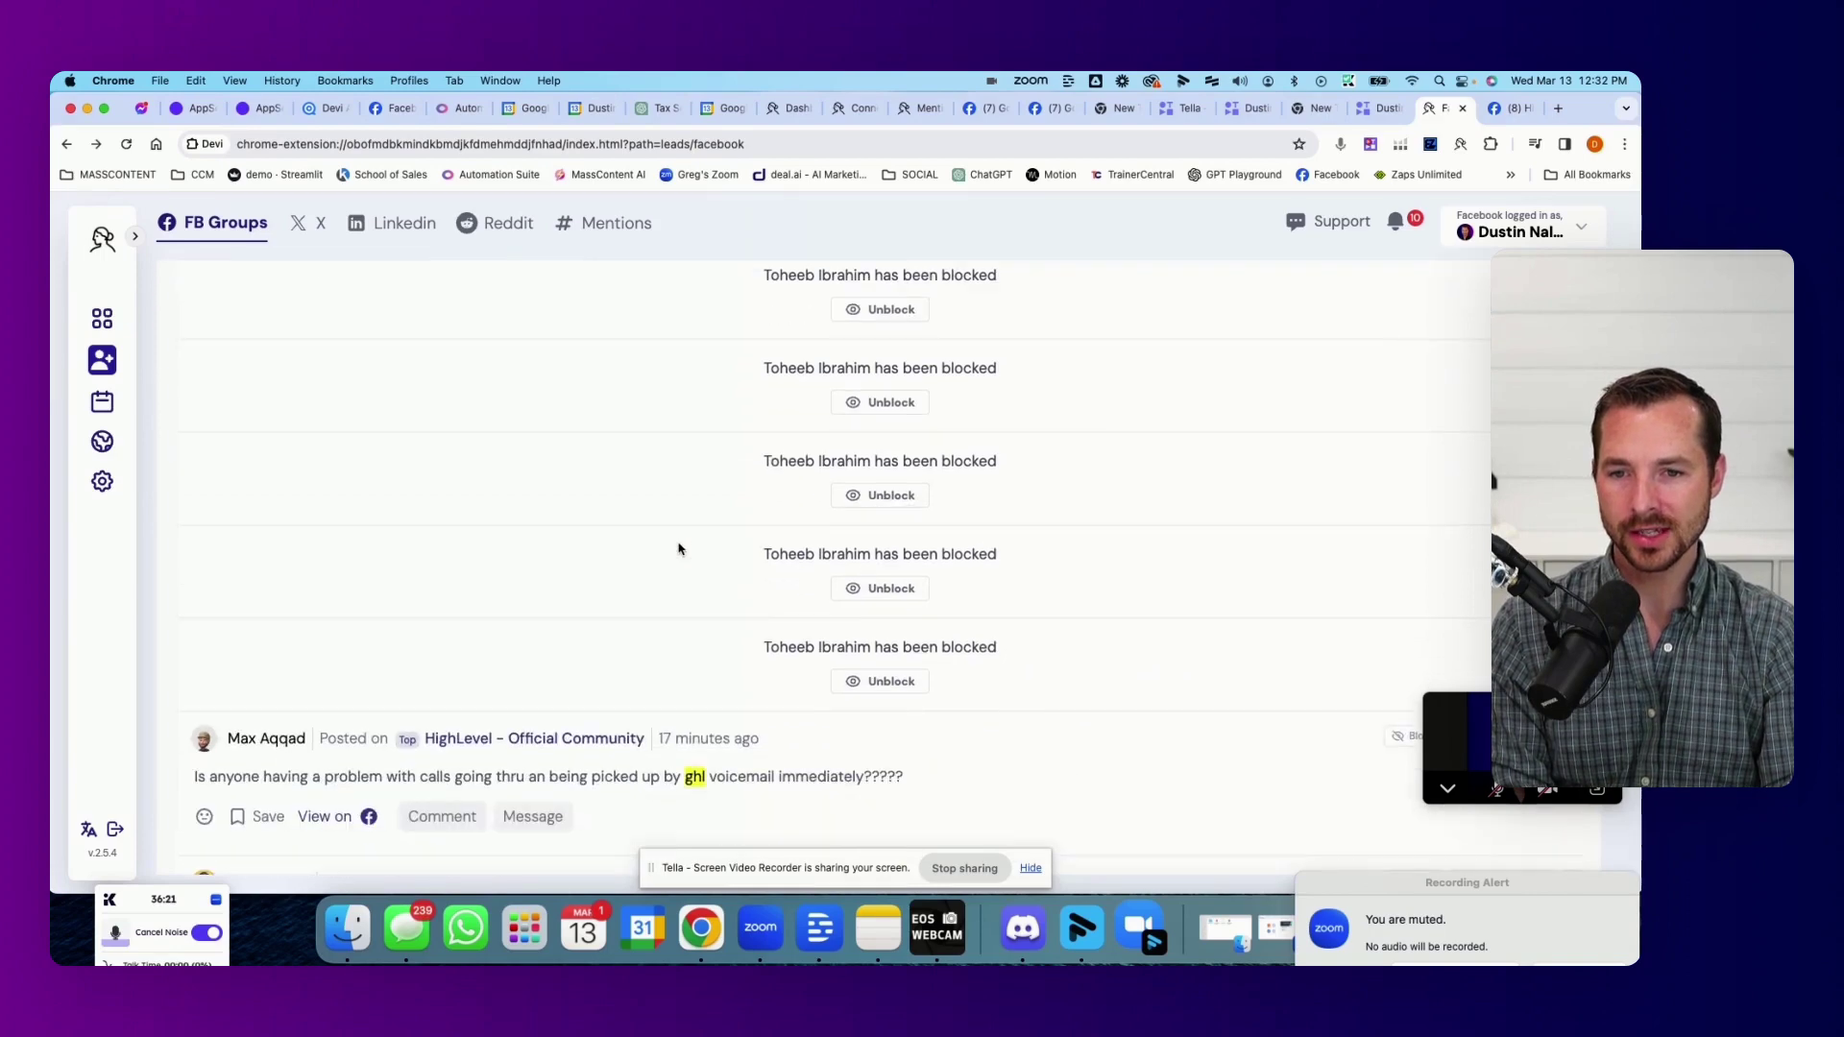